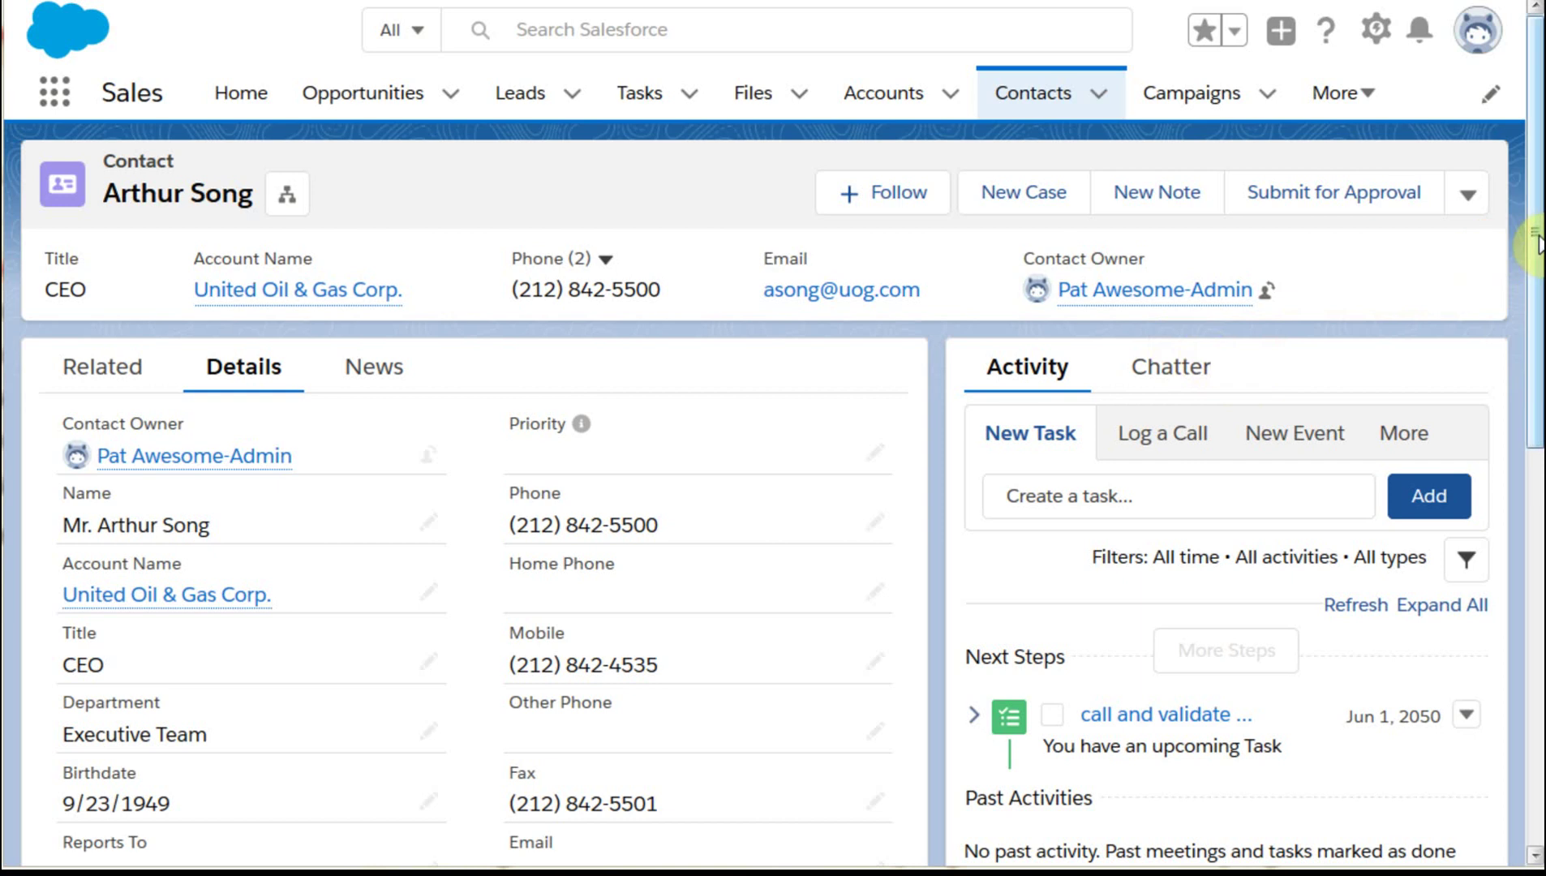
- From Setup's Flows list, open the 'Launch Action based on Current Records and Inputs' flow
scroll(1535, 243, "down", 5)
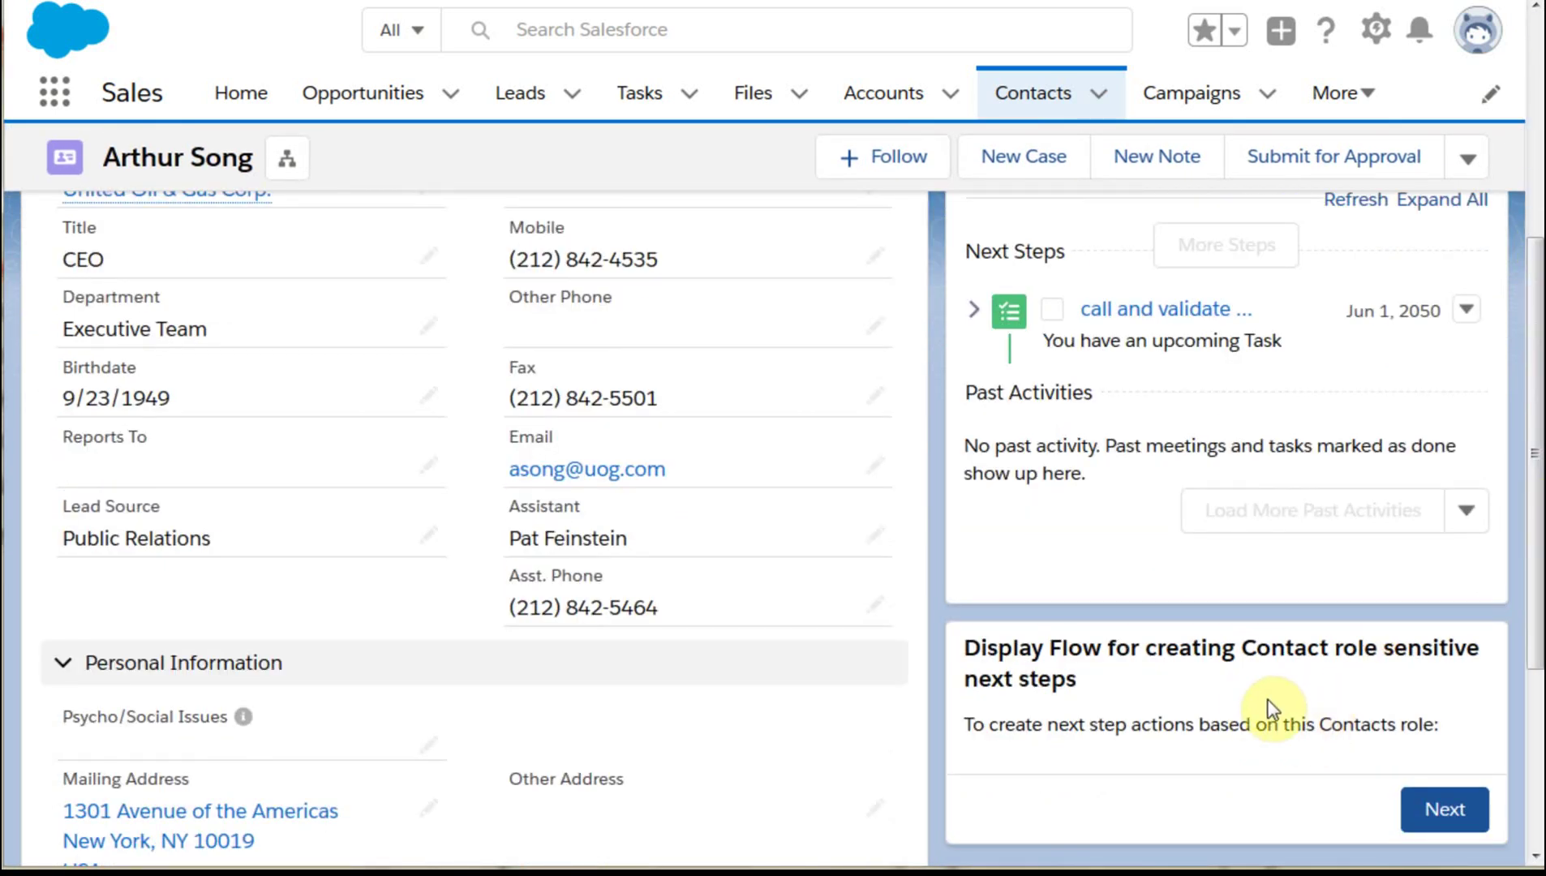
scroll(1536, 454, "up", 5)
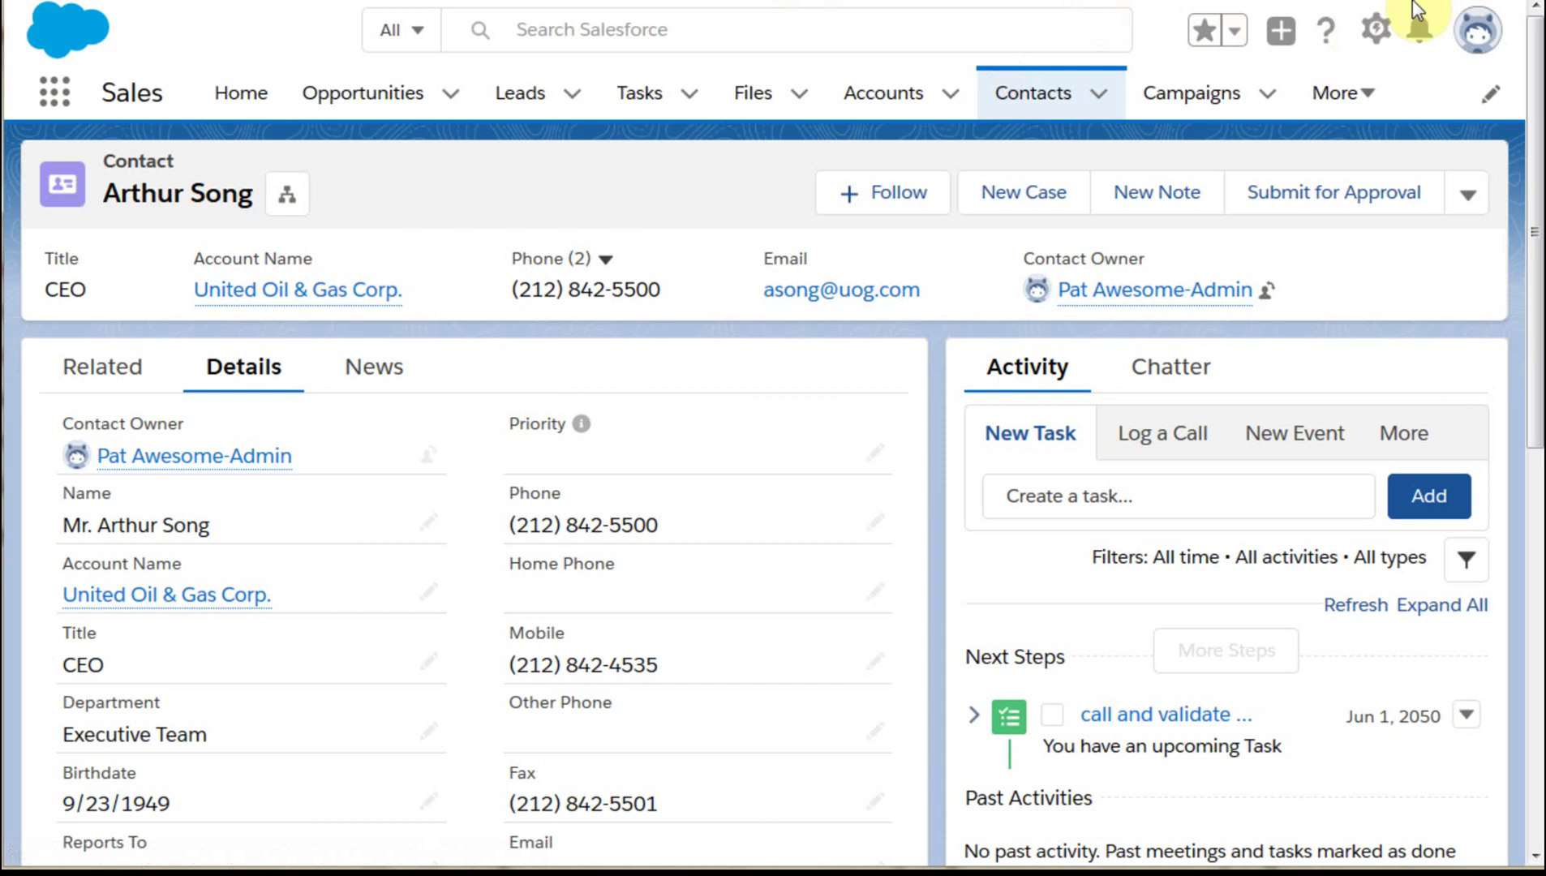
left_click(1377, 29)
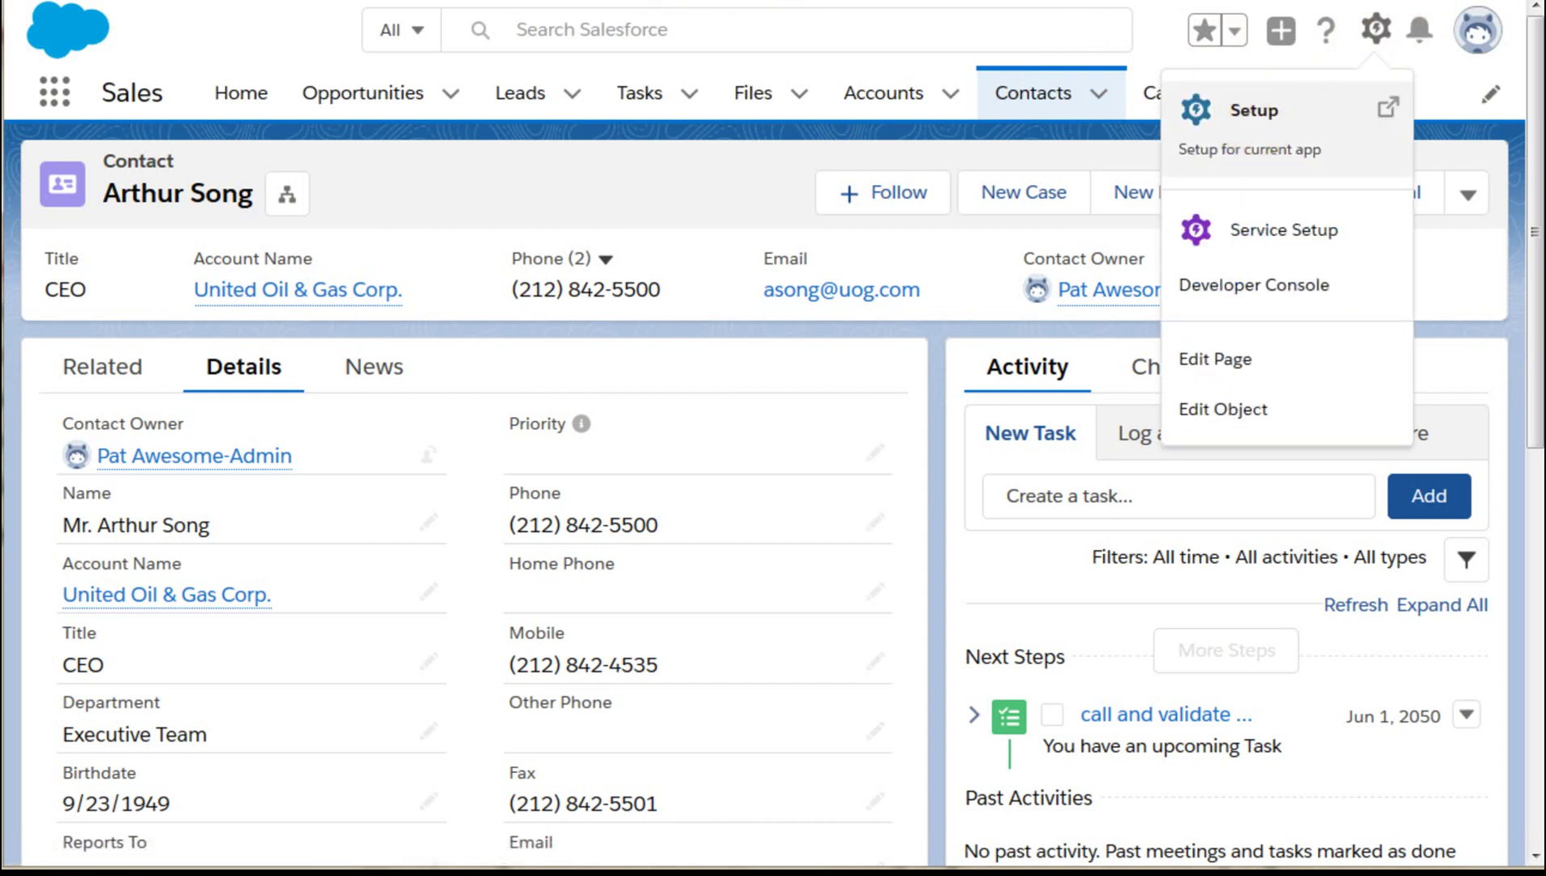
left_click(1250, 127)
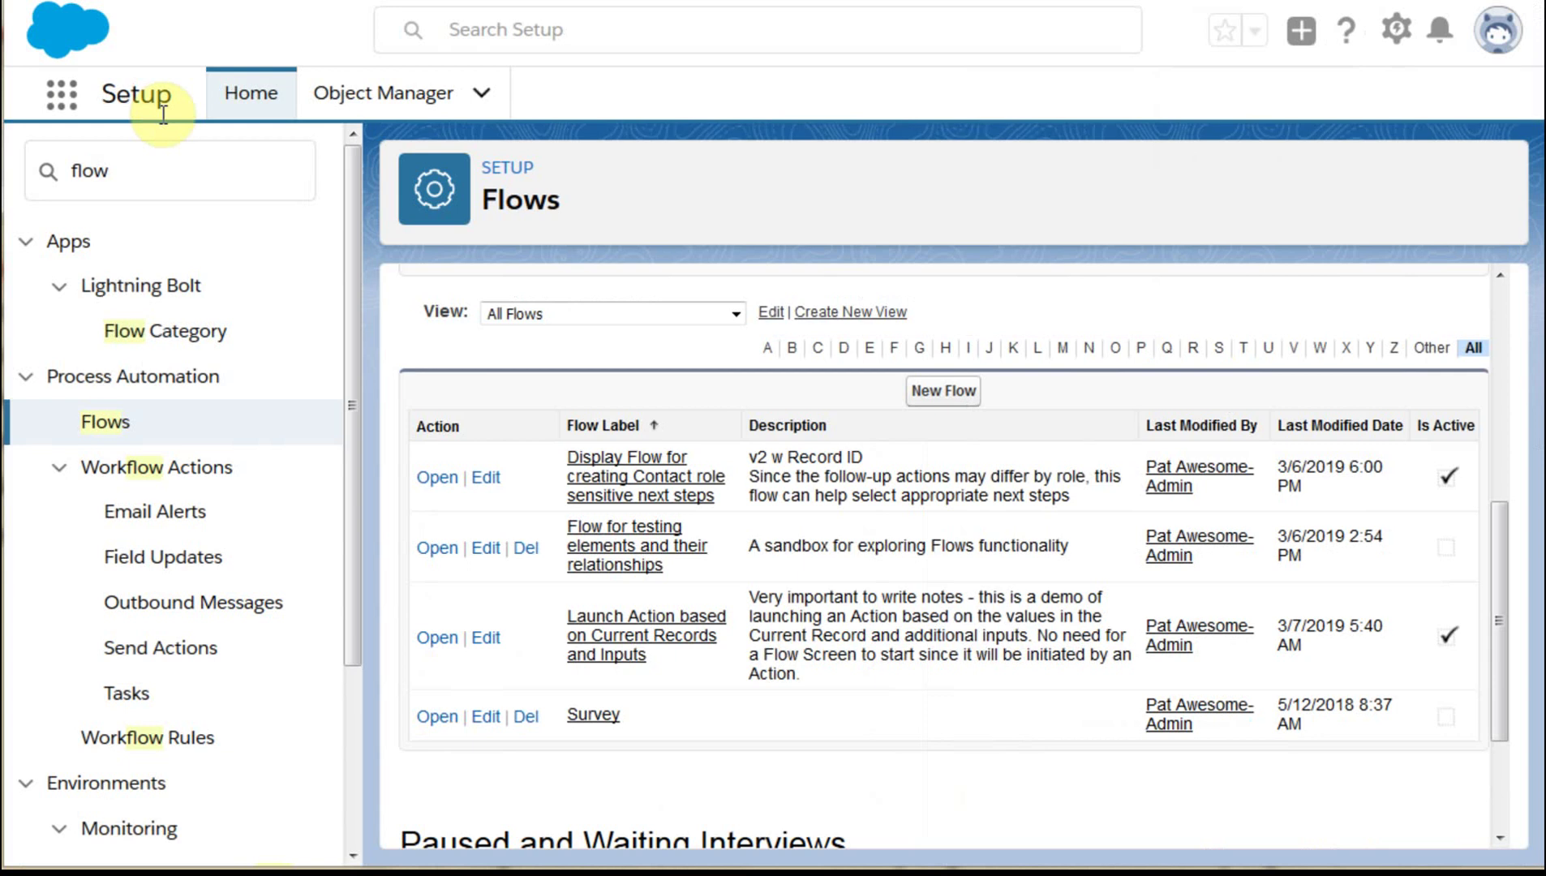
left_click(122, 168)
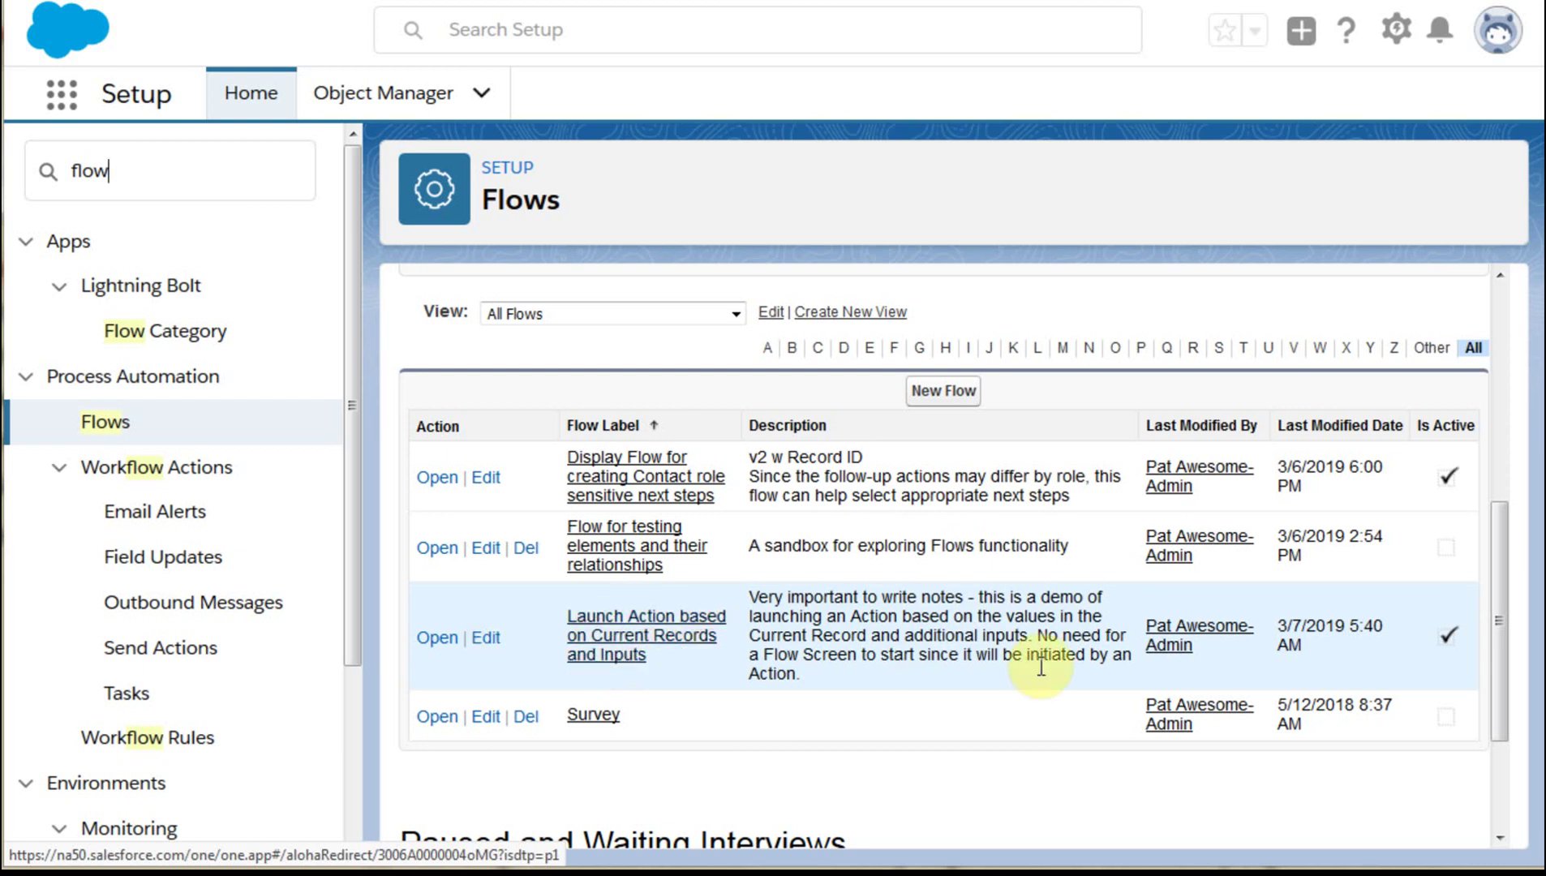
left_click(449, 638)
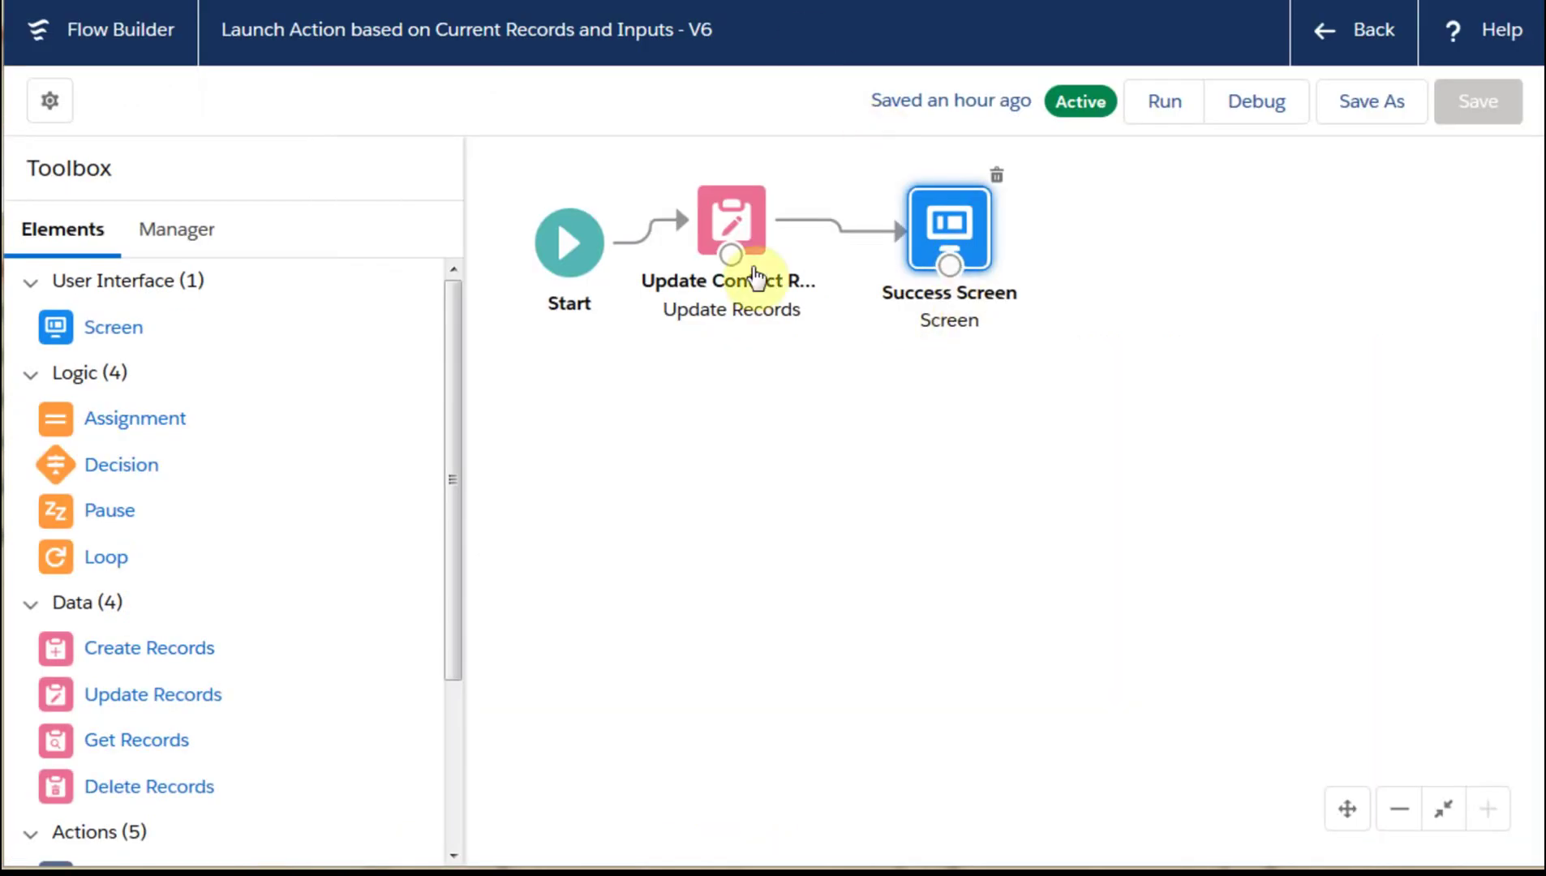
left_click(181, 234)
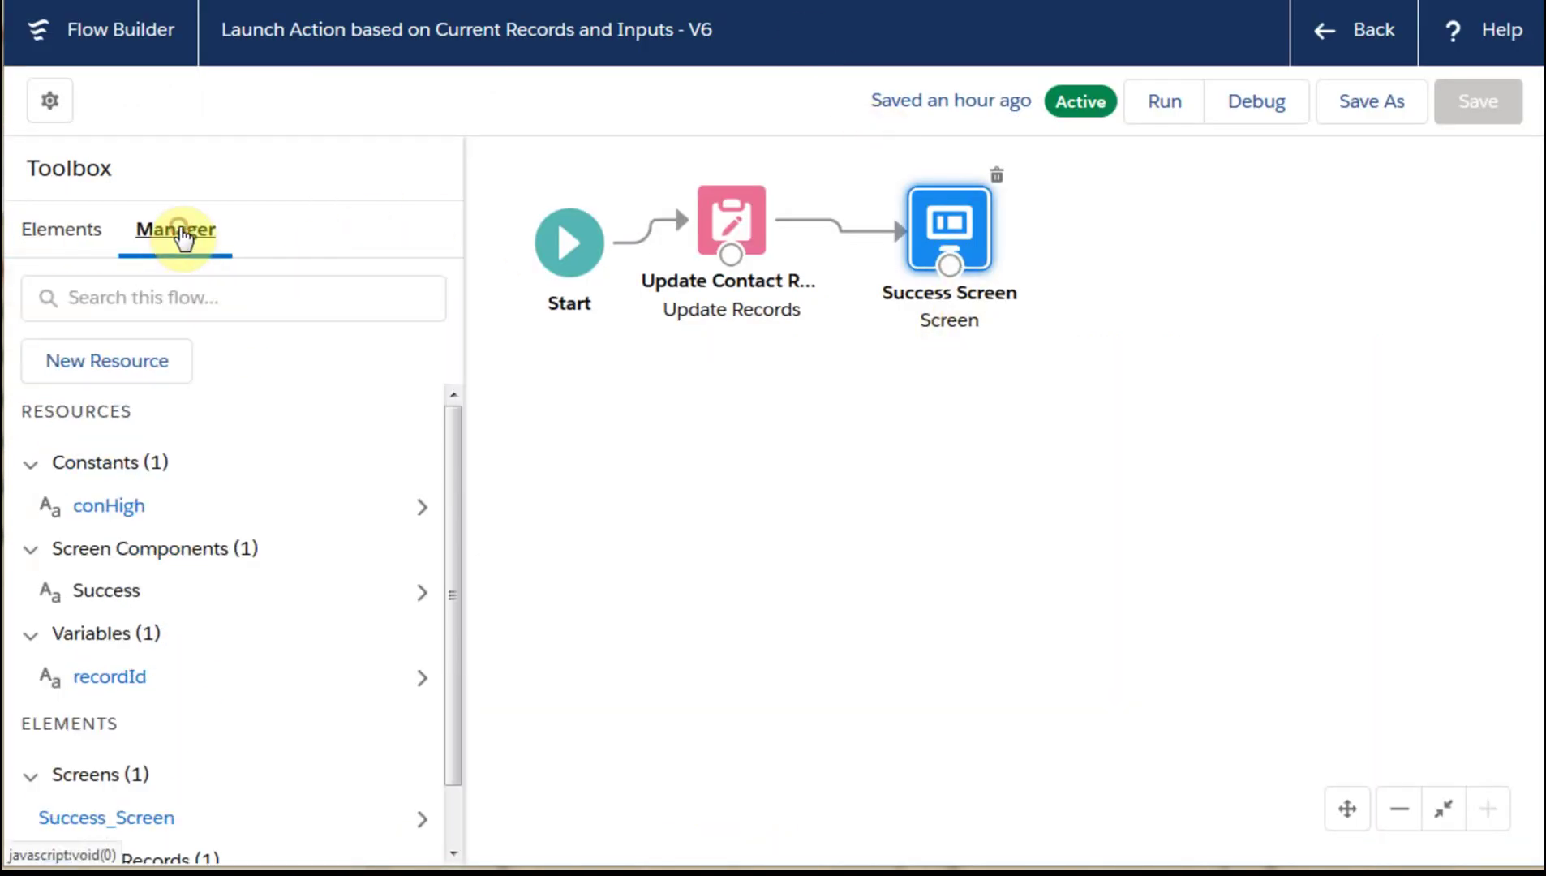
left_click(100, 506)
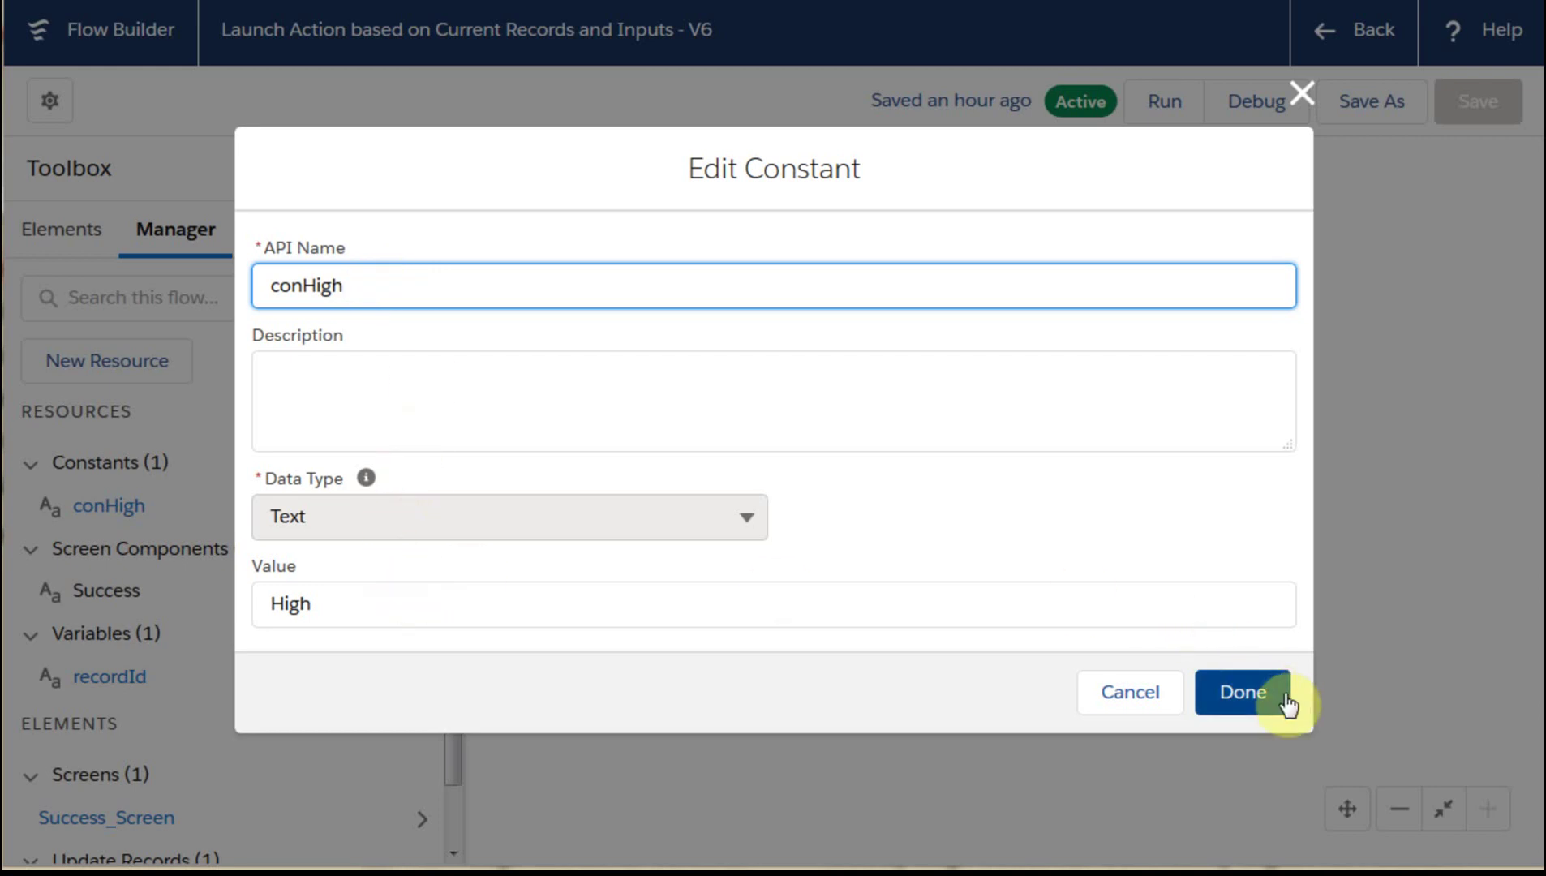
left_click(1129, 692)
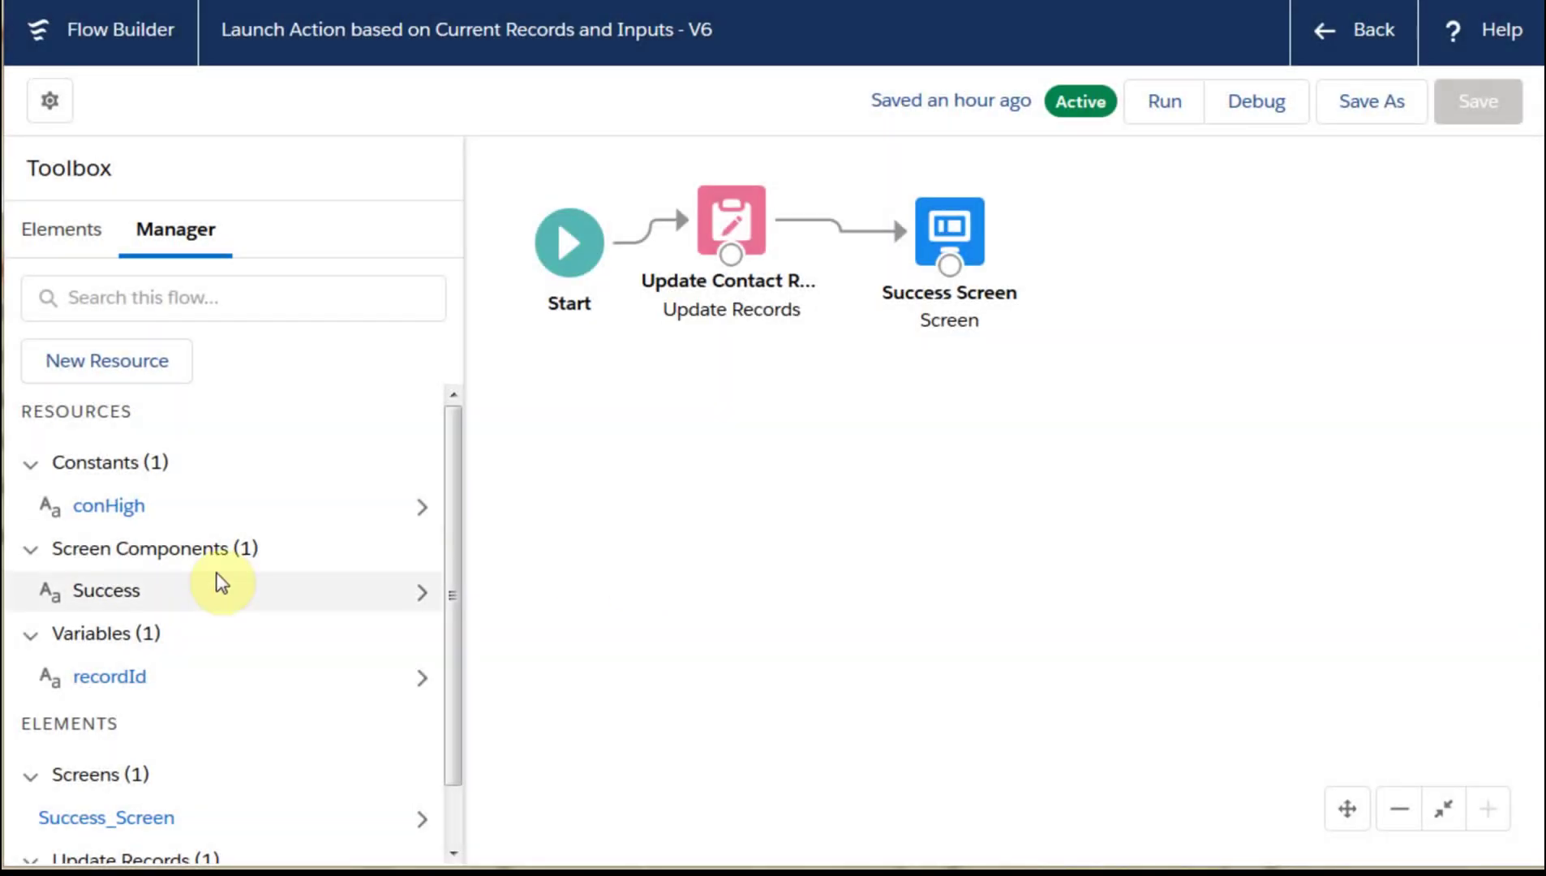
left_click(110, 678)
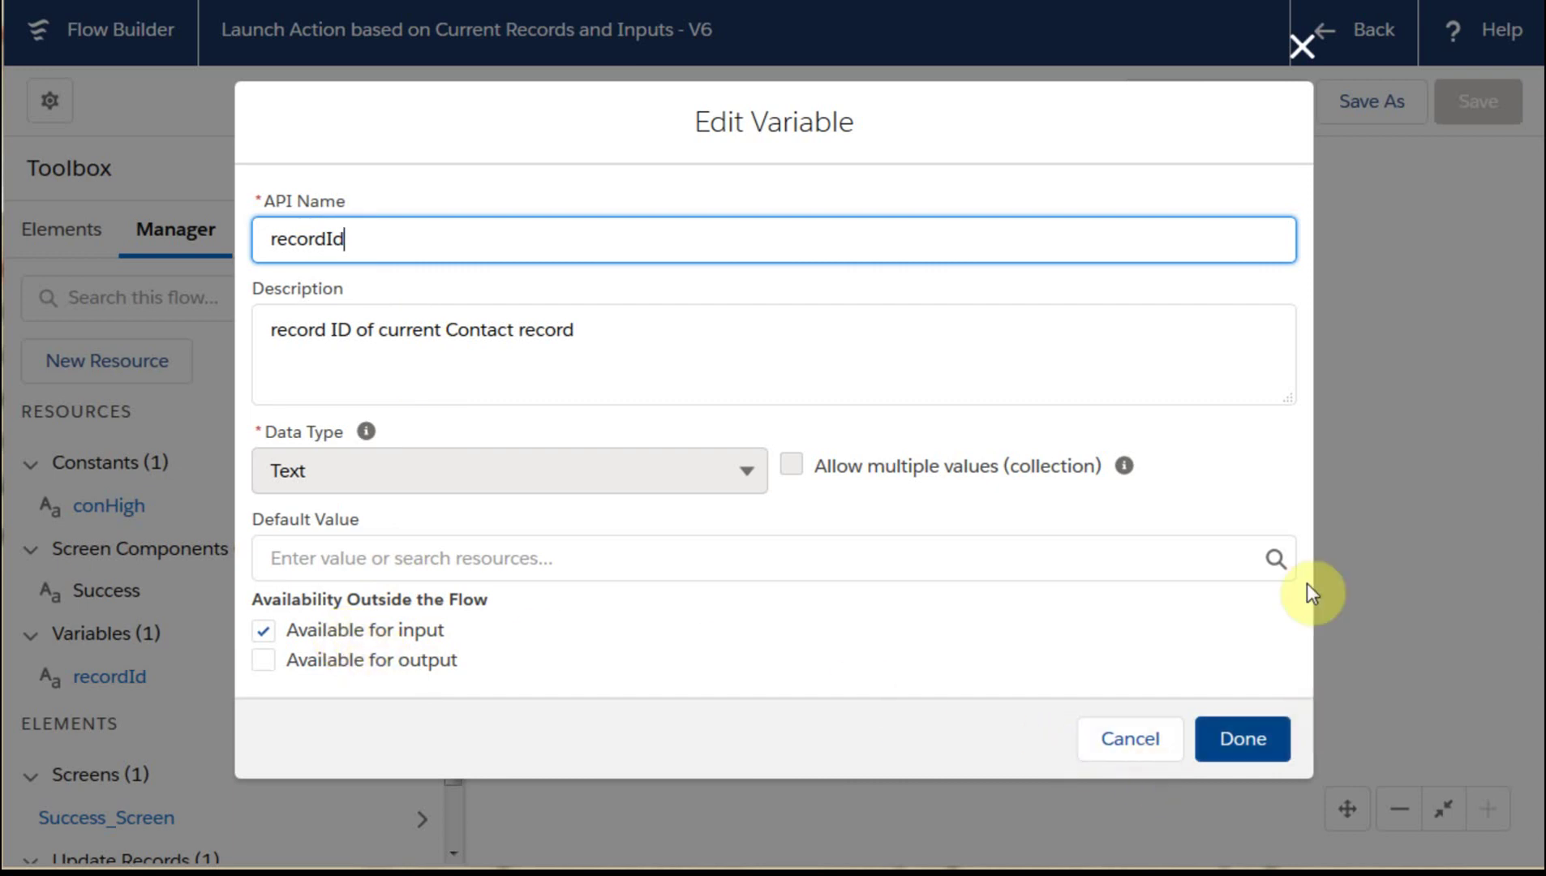
left_click(1302, 47)
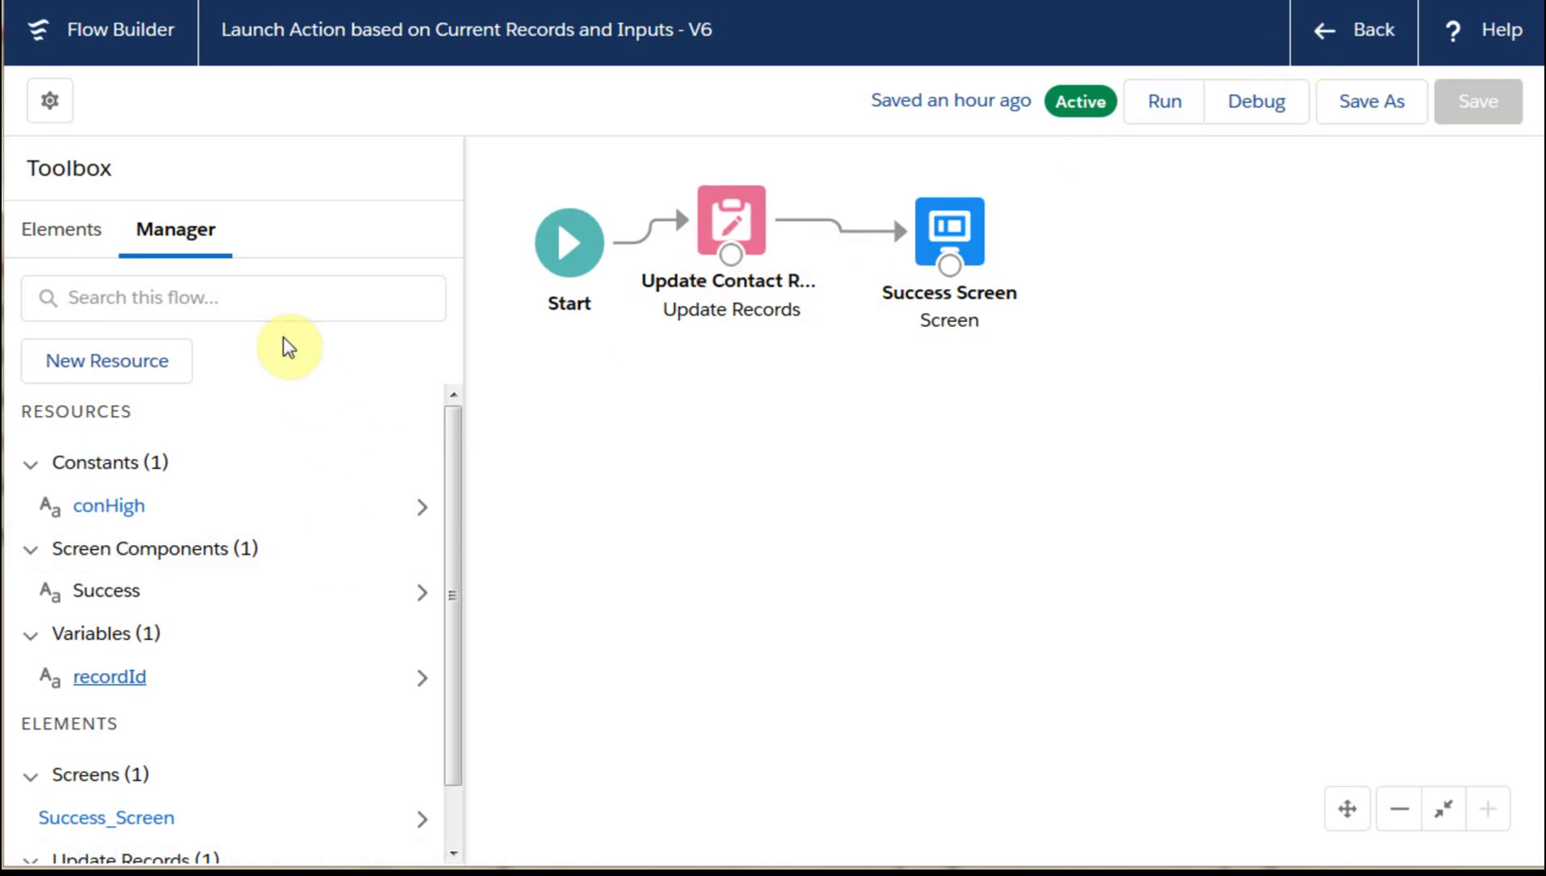
left_click(67, 231)
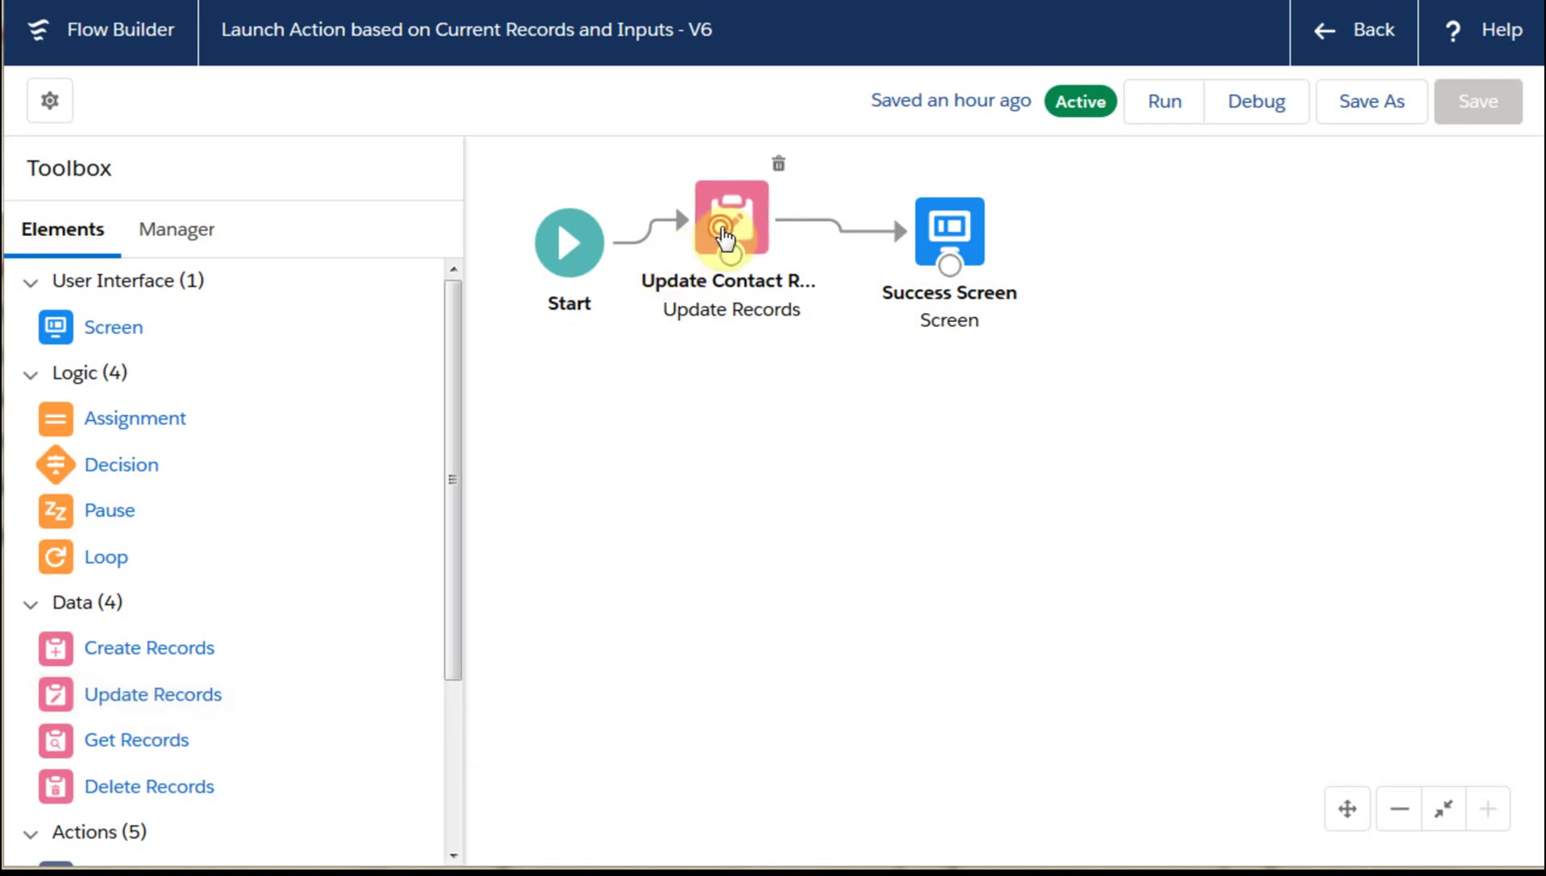
double_click(725, 237)
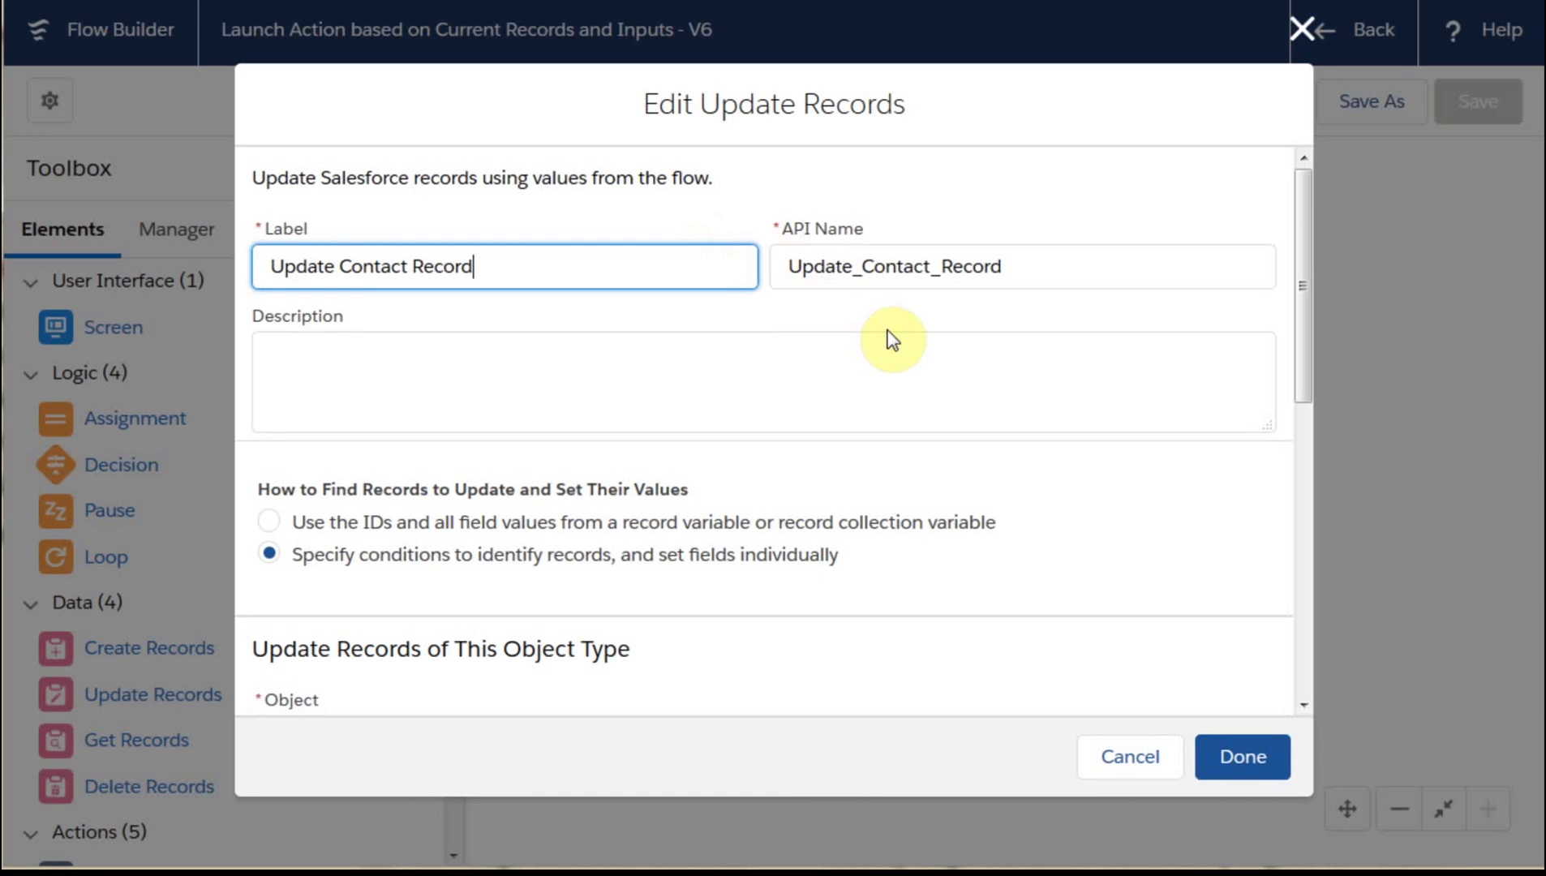
scroll(892, 339, "down", 3)
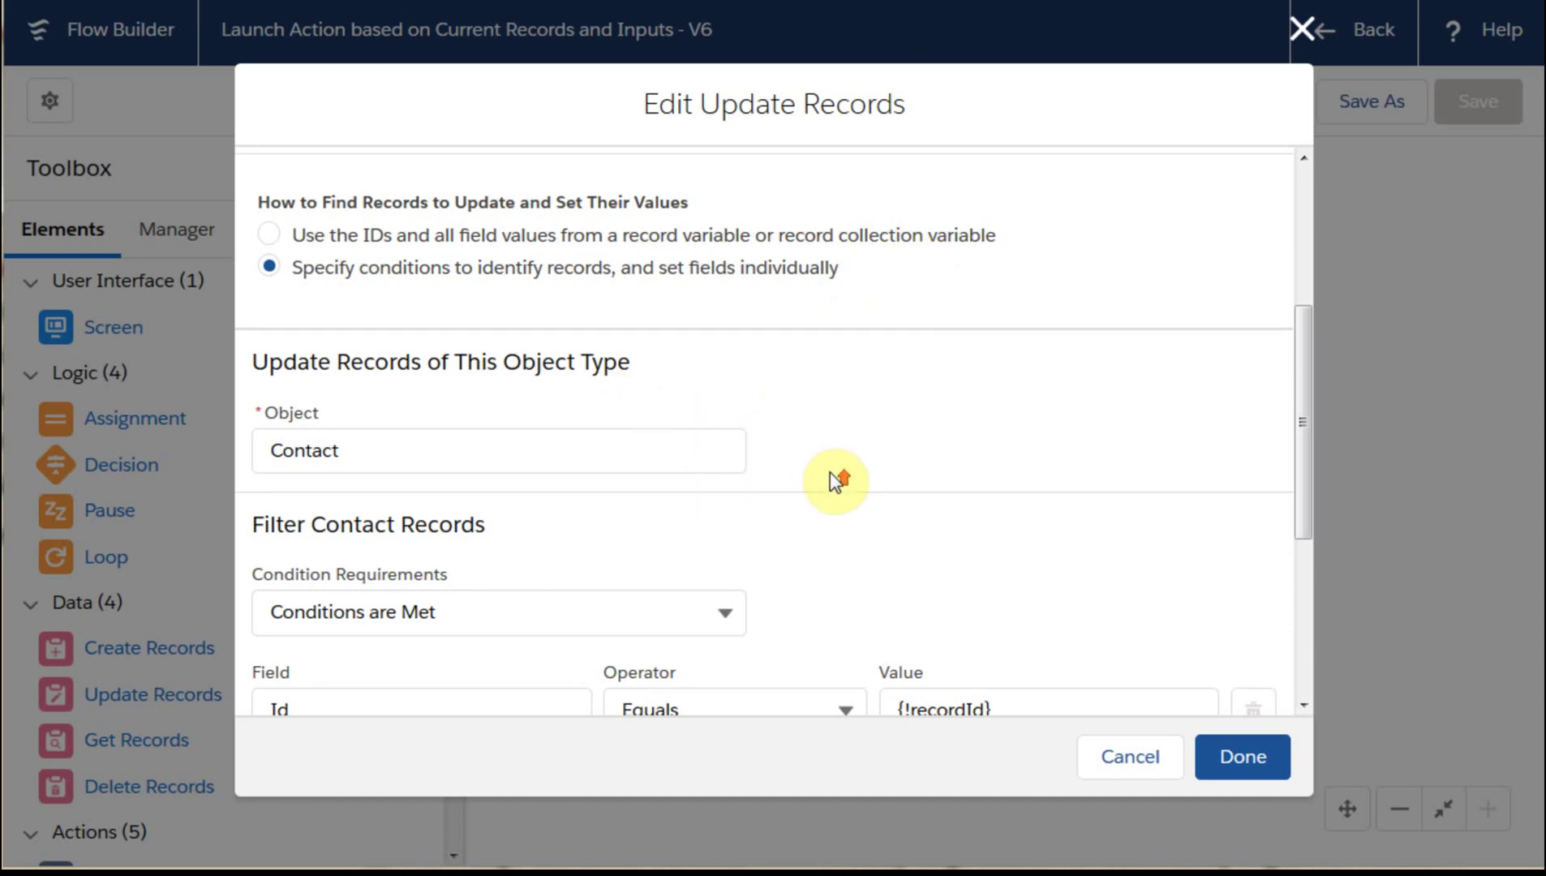
scroll(835, 480, "down", 2)
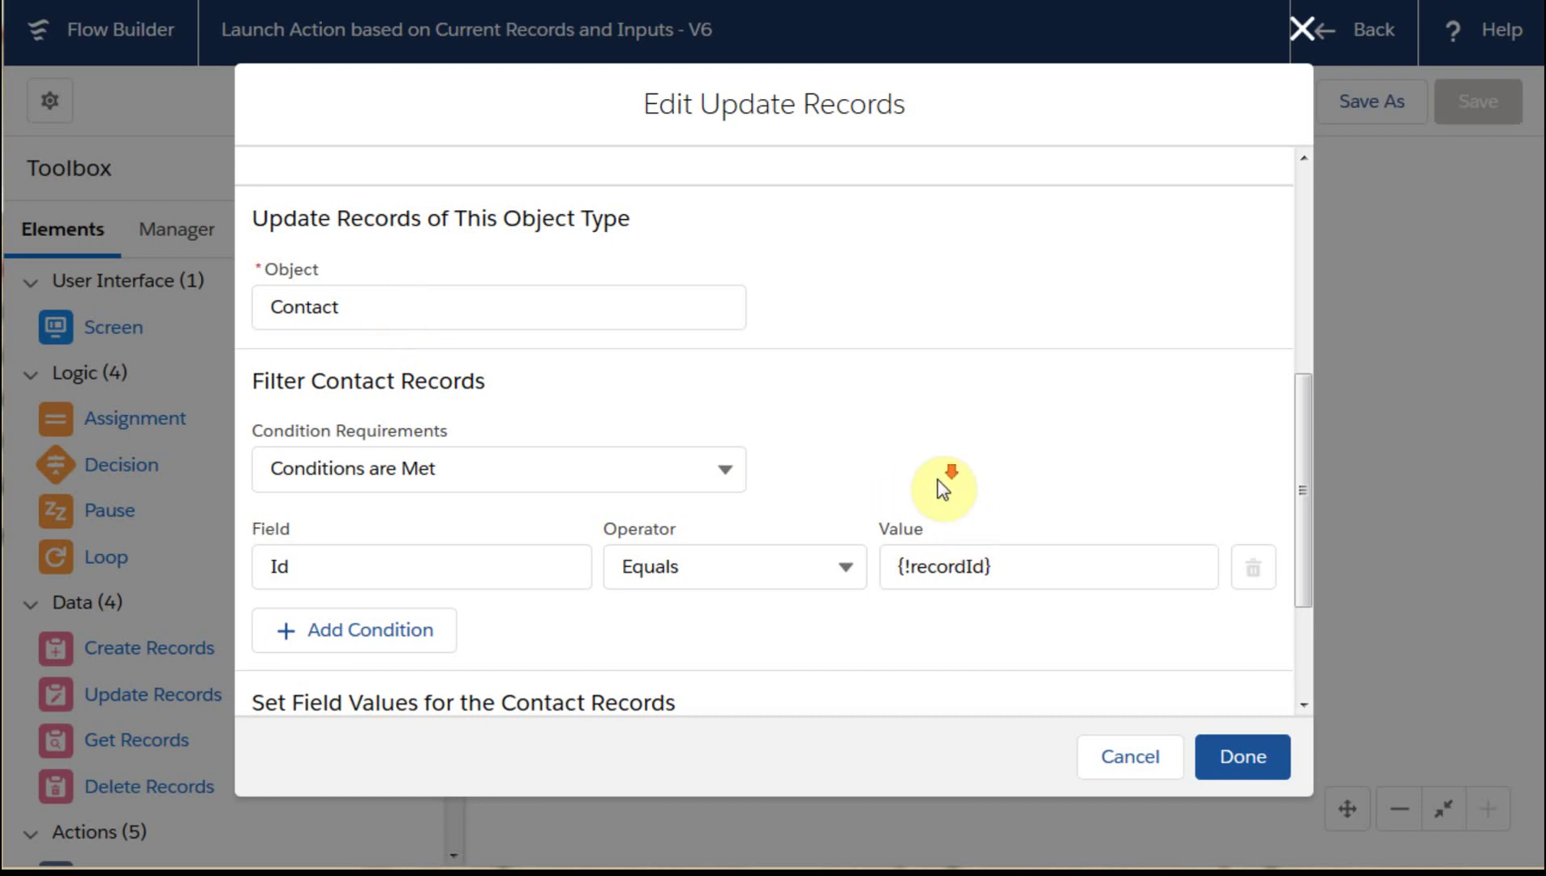
scroll(941, 488, "down", 1)
scroll(794, 440, "down", 2)
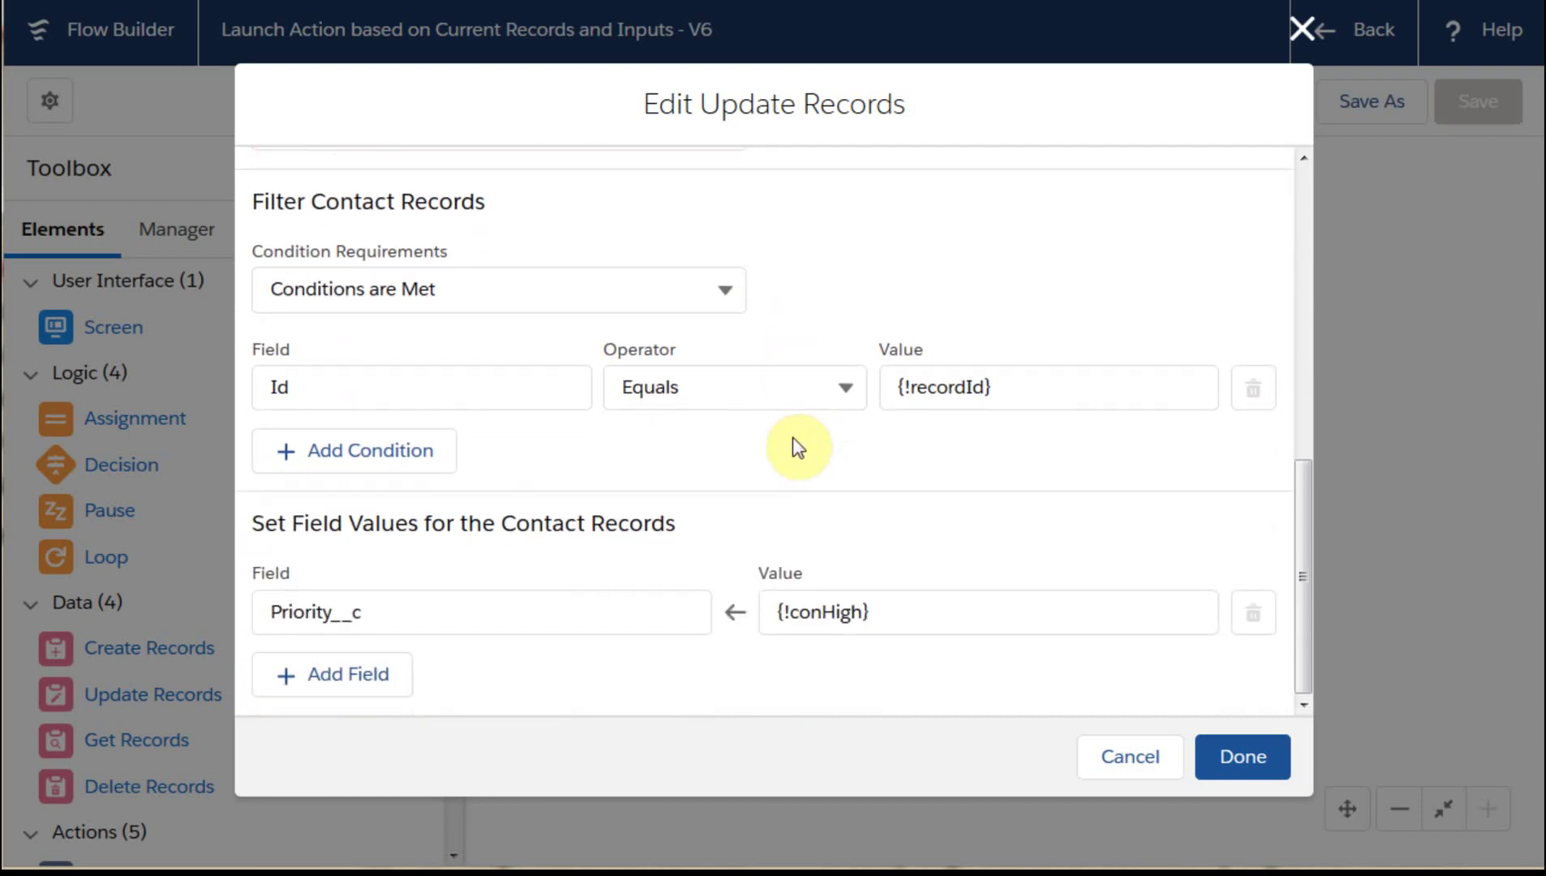
scroll(792, 437, "up", 2)
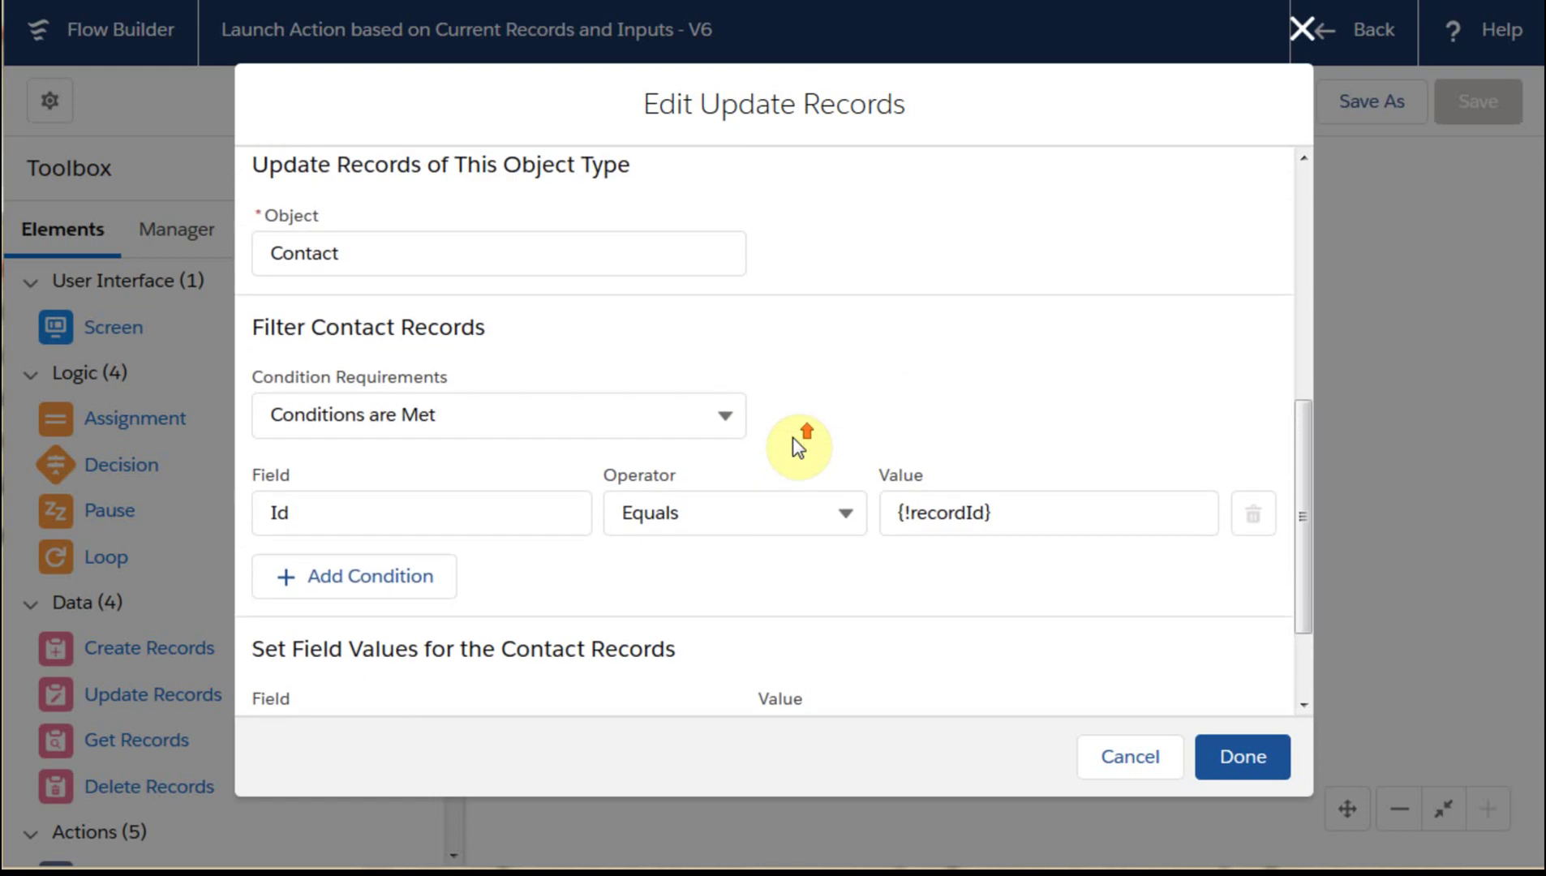
scroll(792, 437, "down", 2)
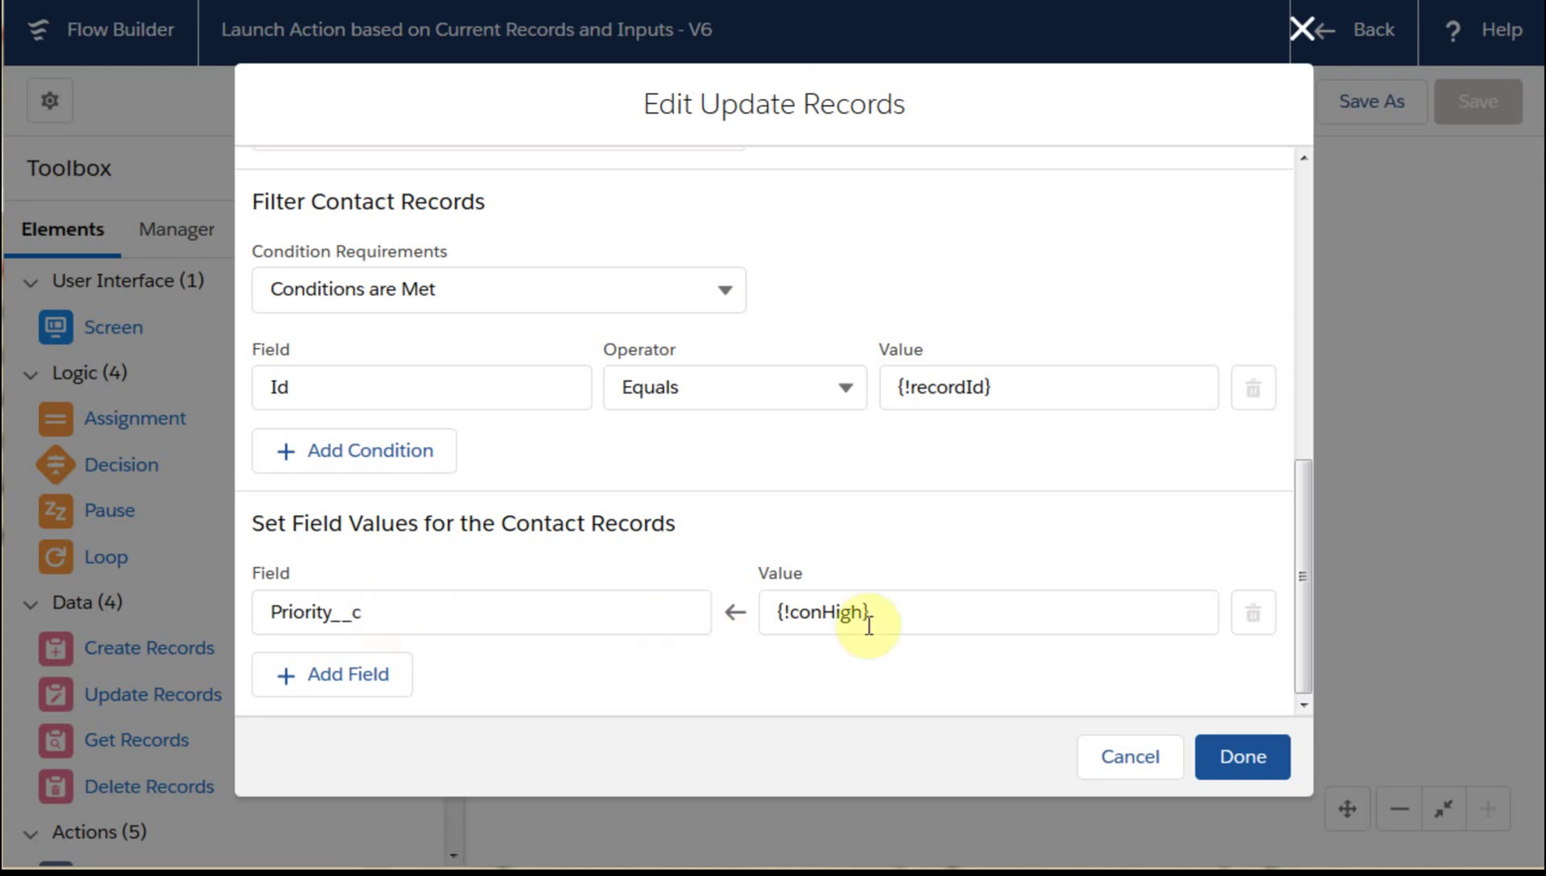
left_click(1302, 31)
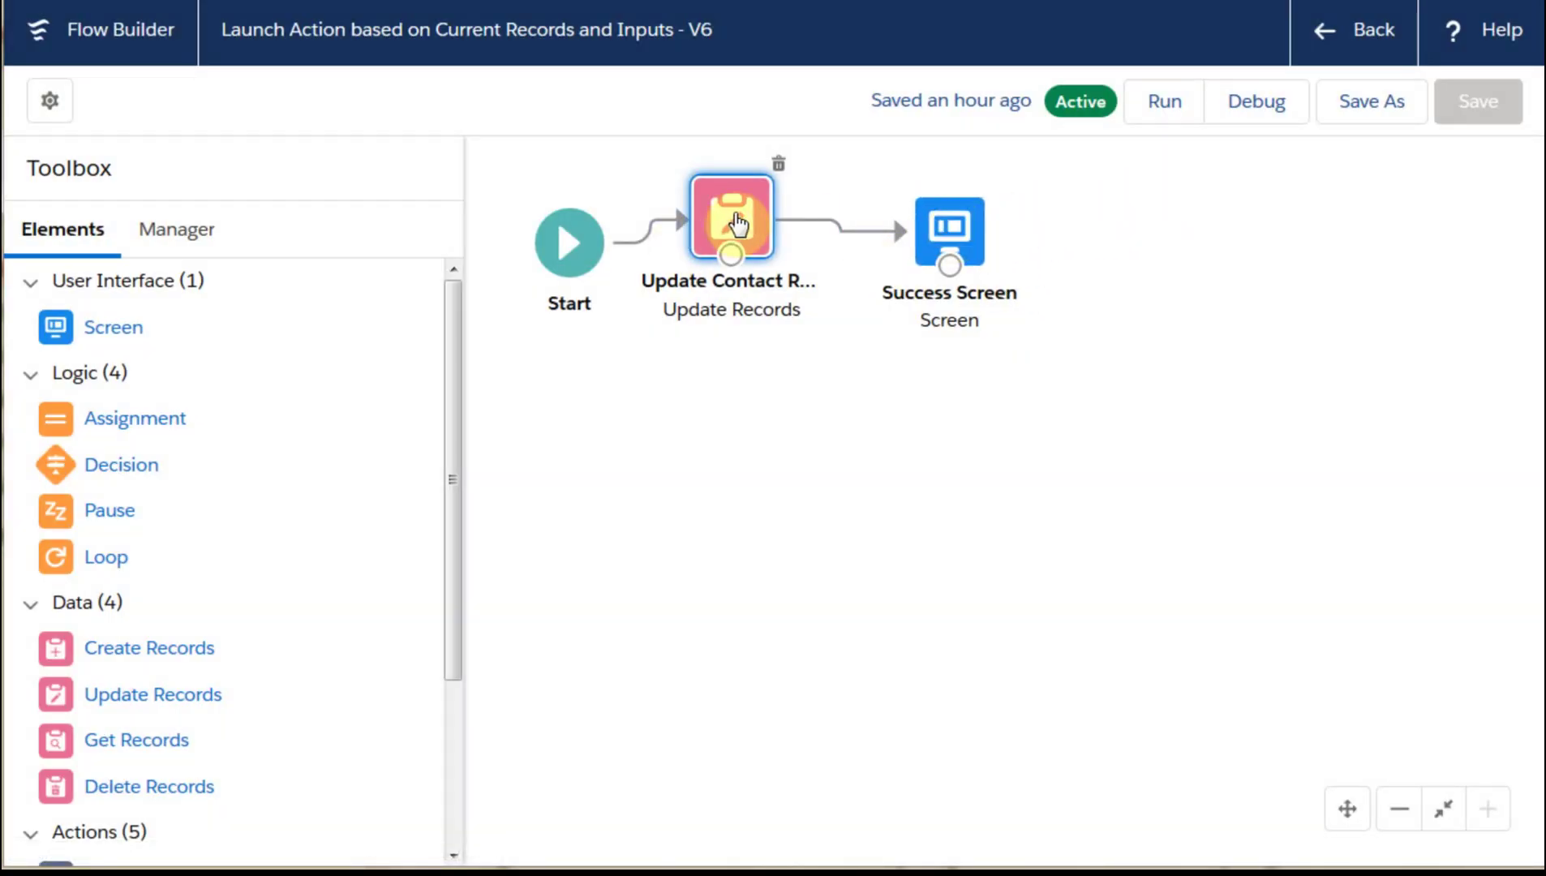
- Review the Success Screen element's message, then close its settings unchanged
left_click(962, 233)
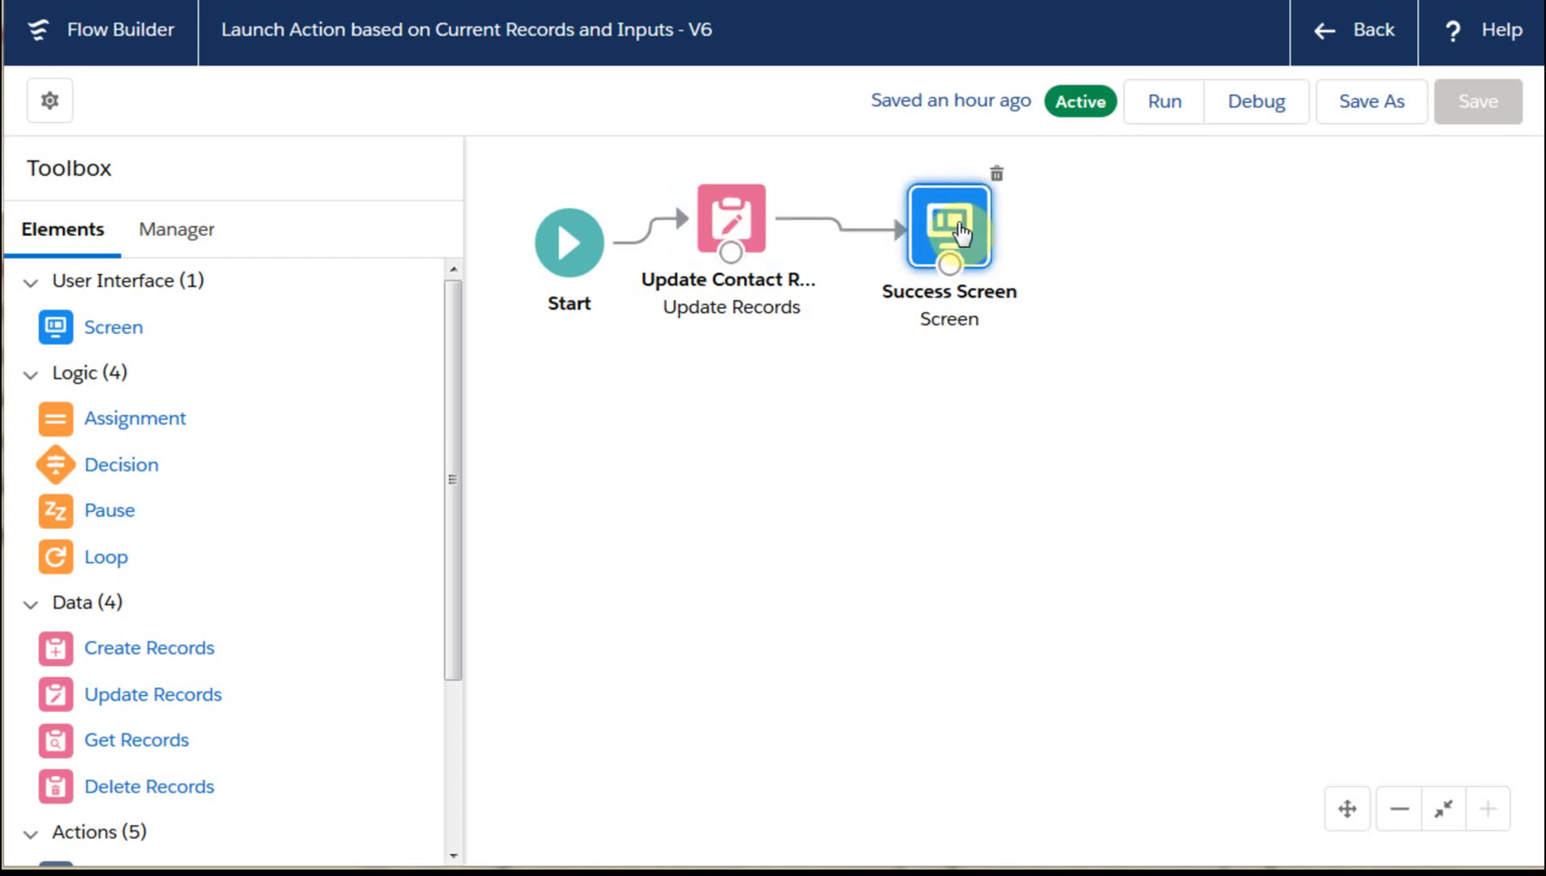
double_click(960, 233)
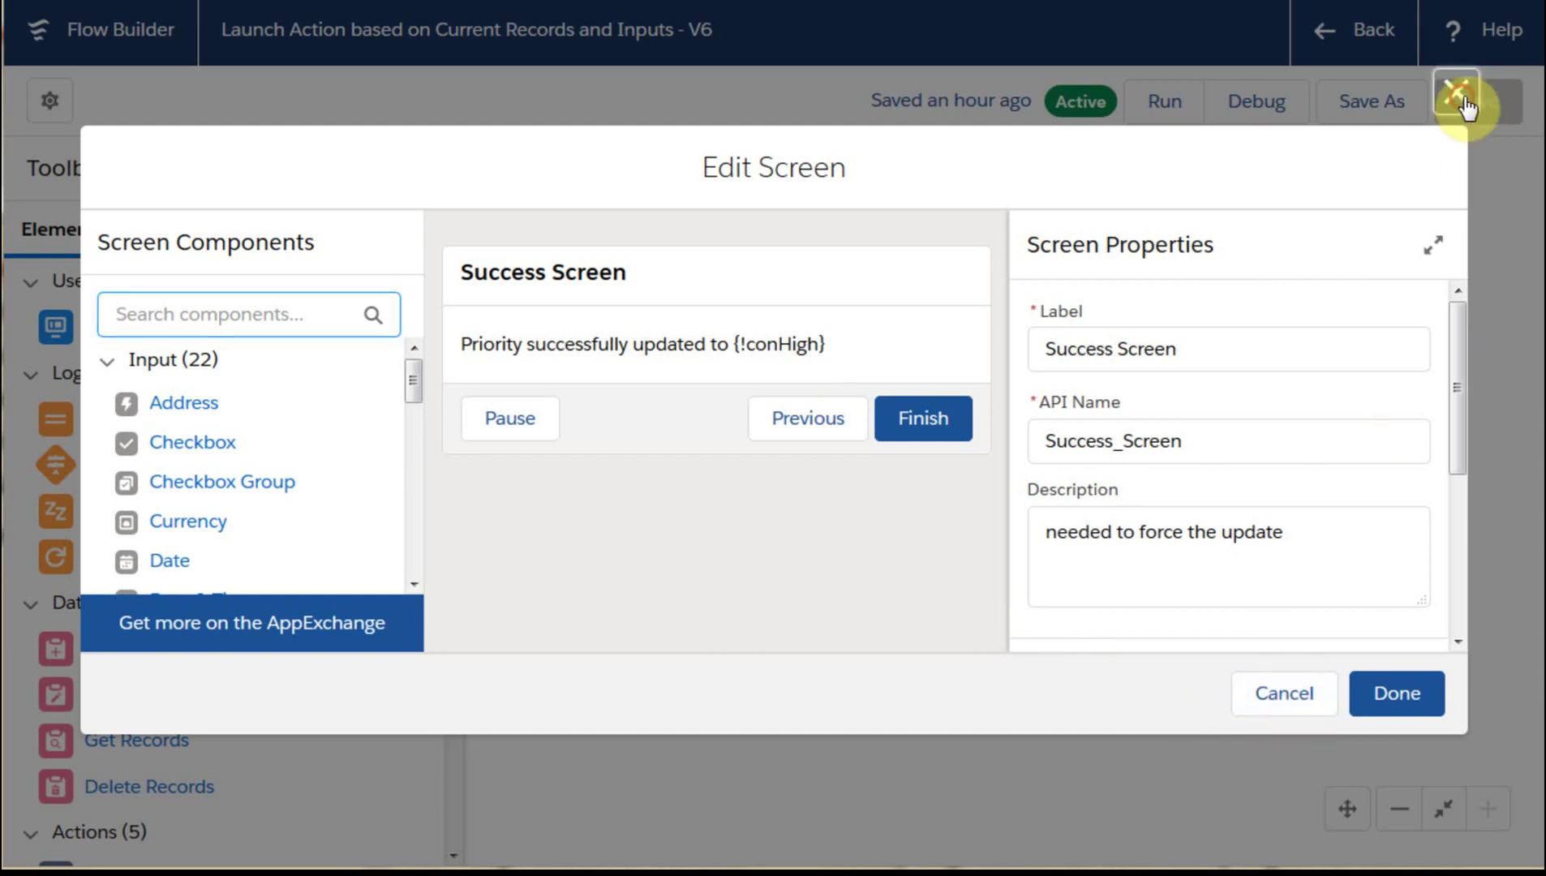
left_click(1457, 94)
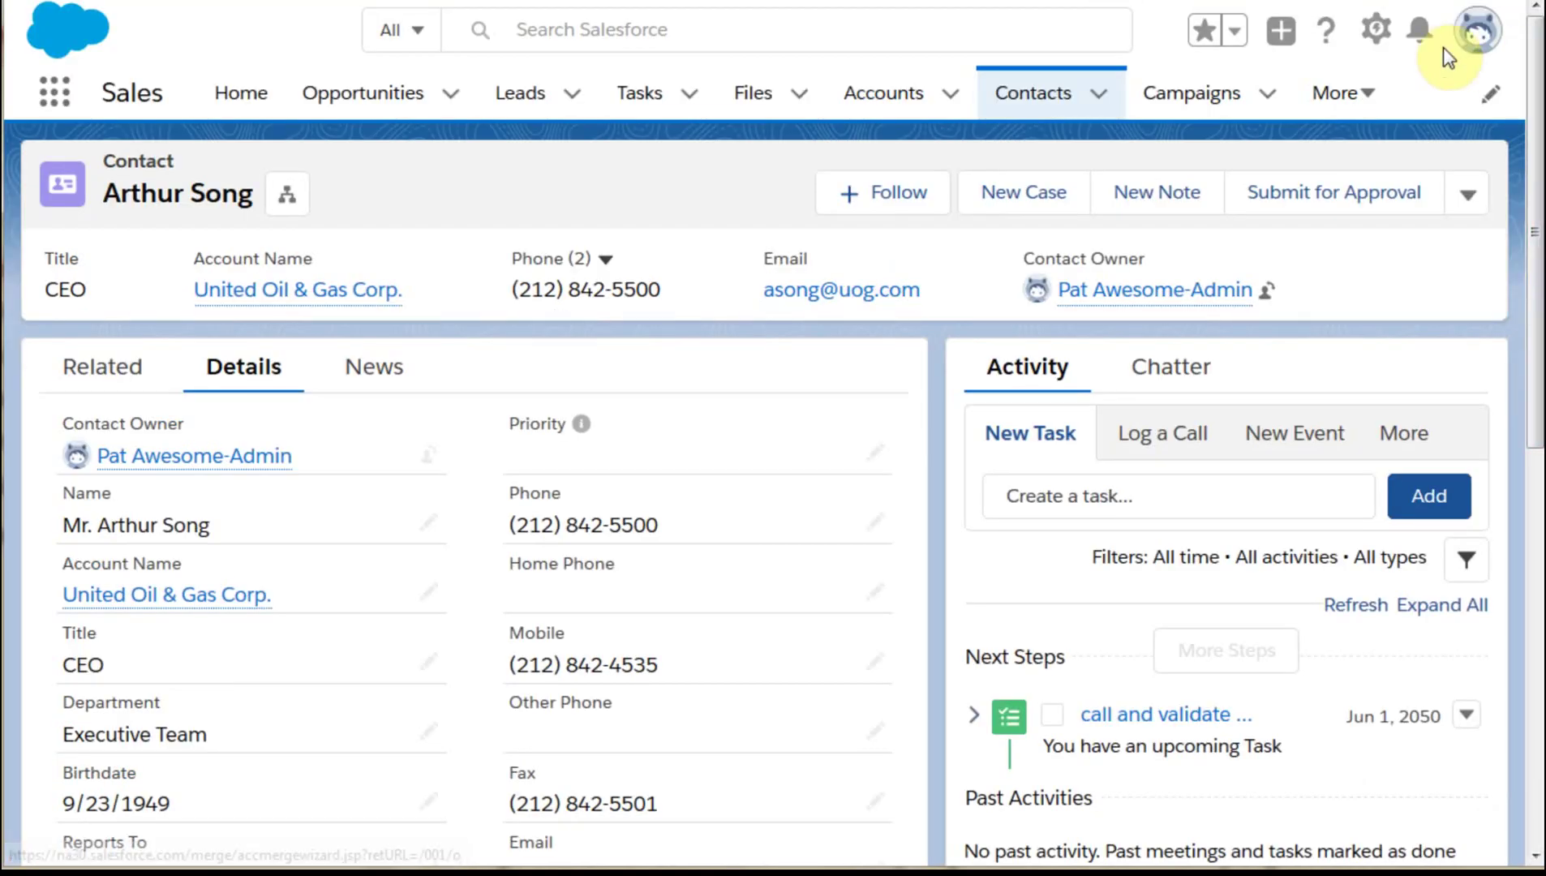
- Start a new Contact action in Object Manager with Action Type set to Flow
left_click(1376, 41)
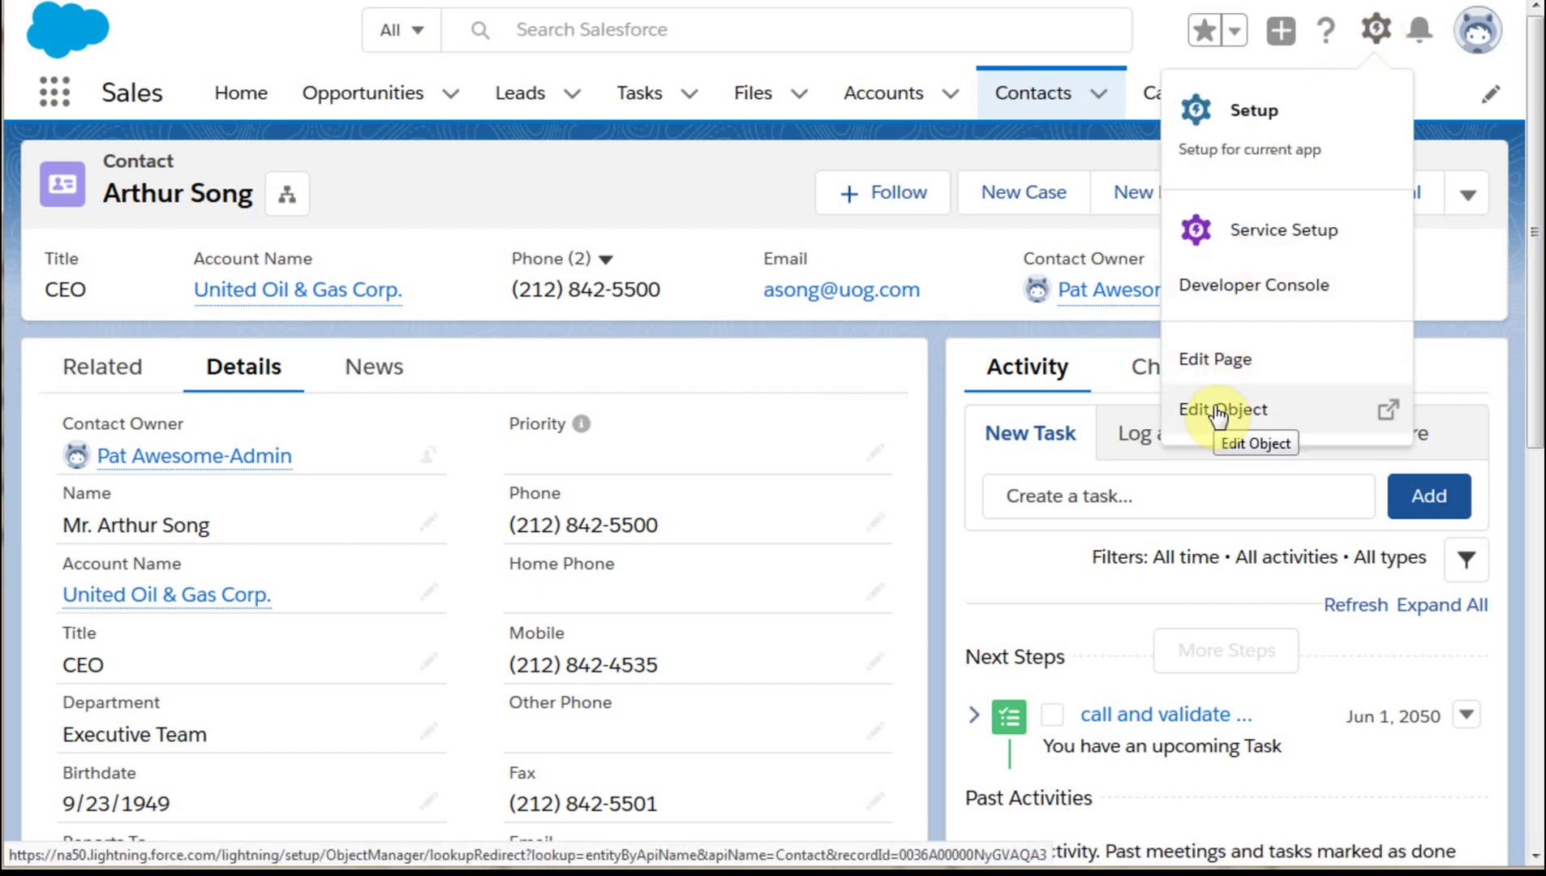
left_click(1217, 412)
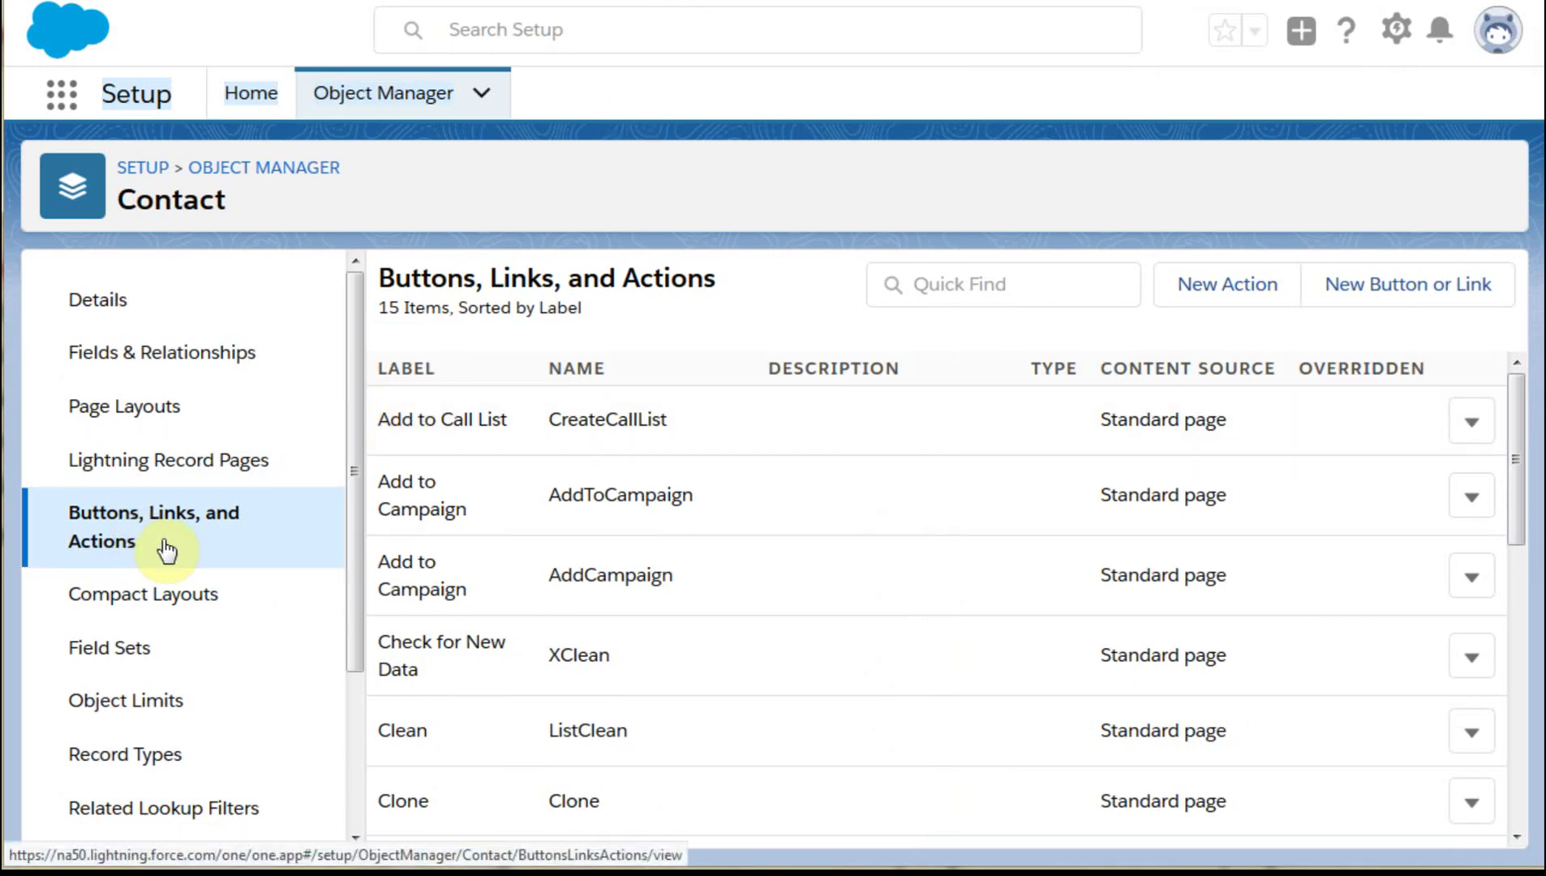
left_click(1212, 289)
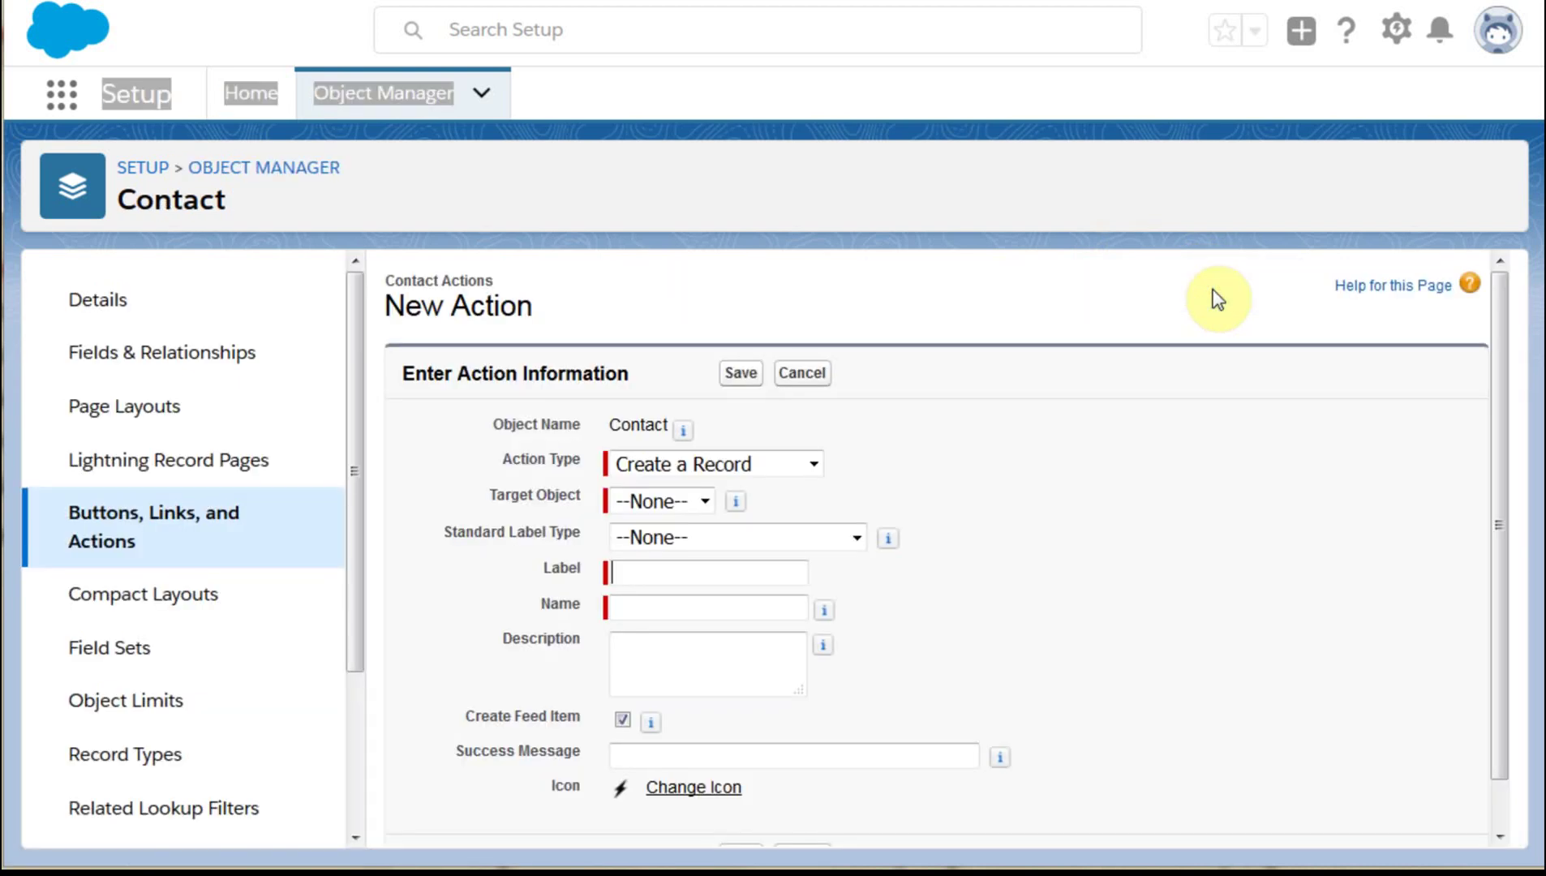
left_click(814, 464)
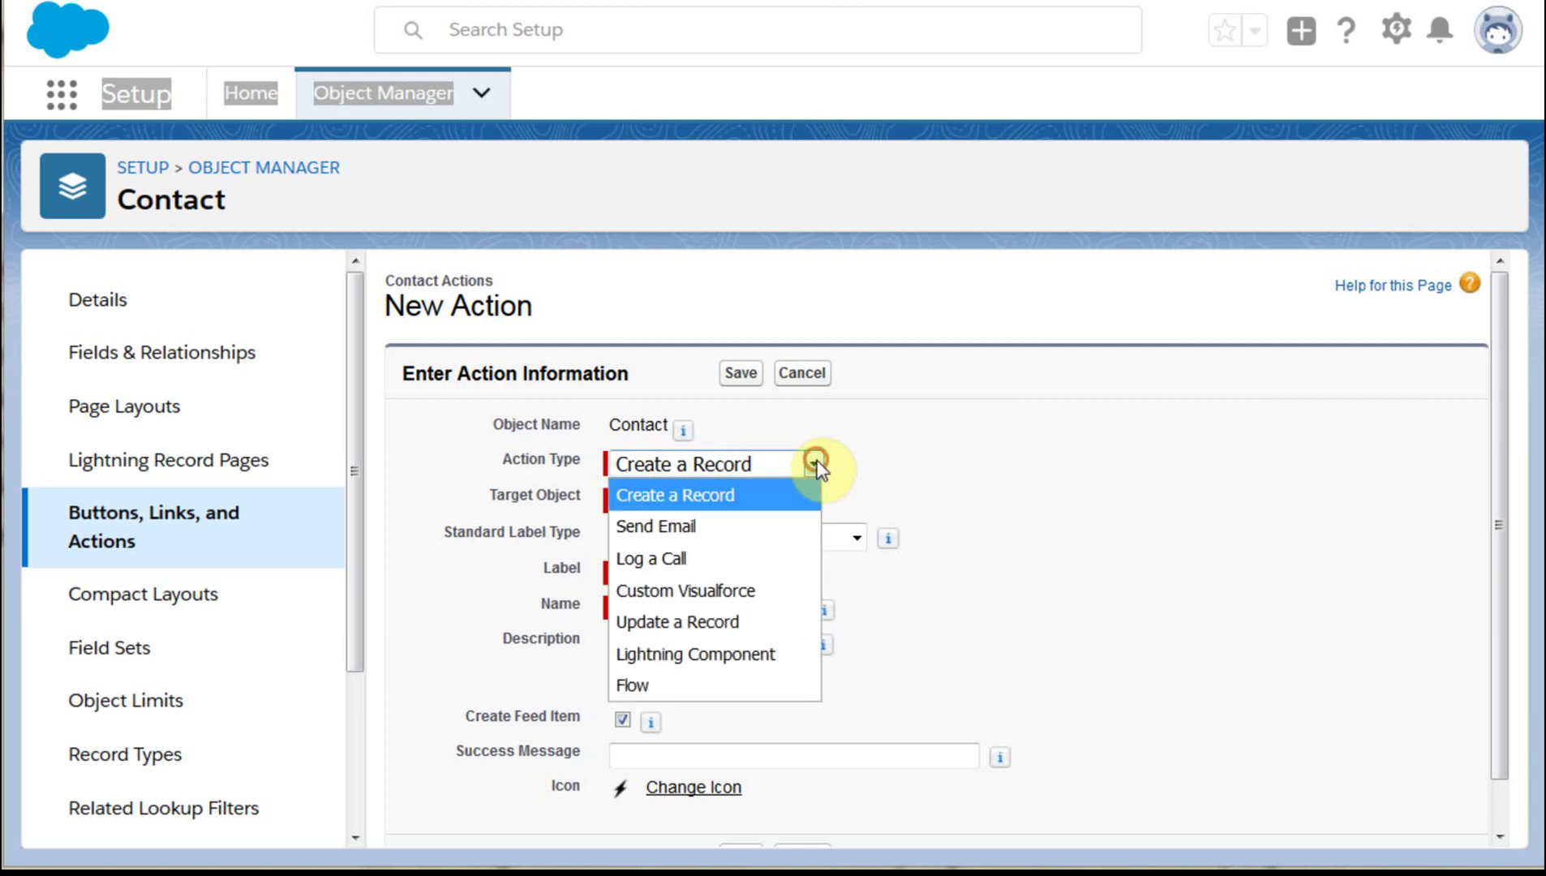
left_click(753, 684)
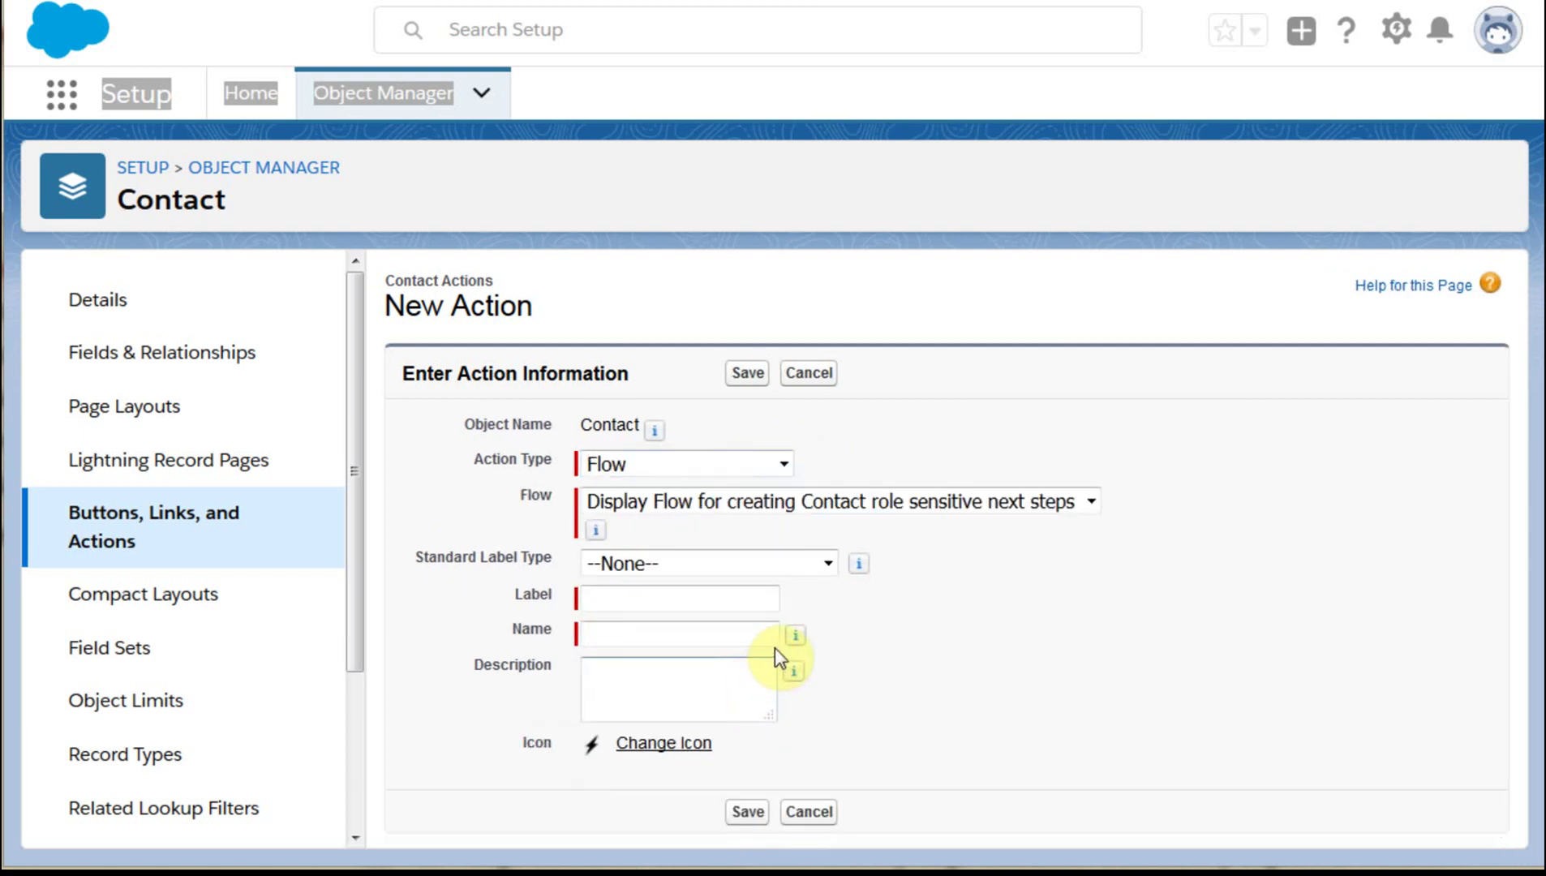
- Choose the Launch Action based on Current Records and Inputs flow, label it High Priority (High_Priority), and save
mouse_move(791, 638)
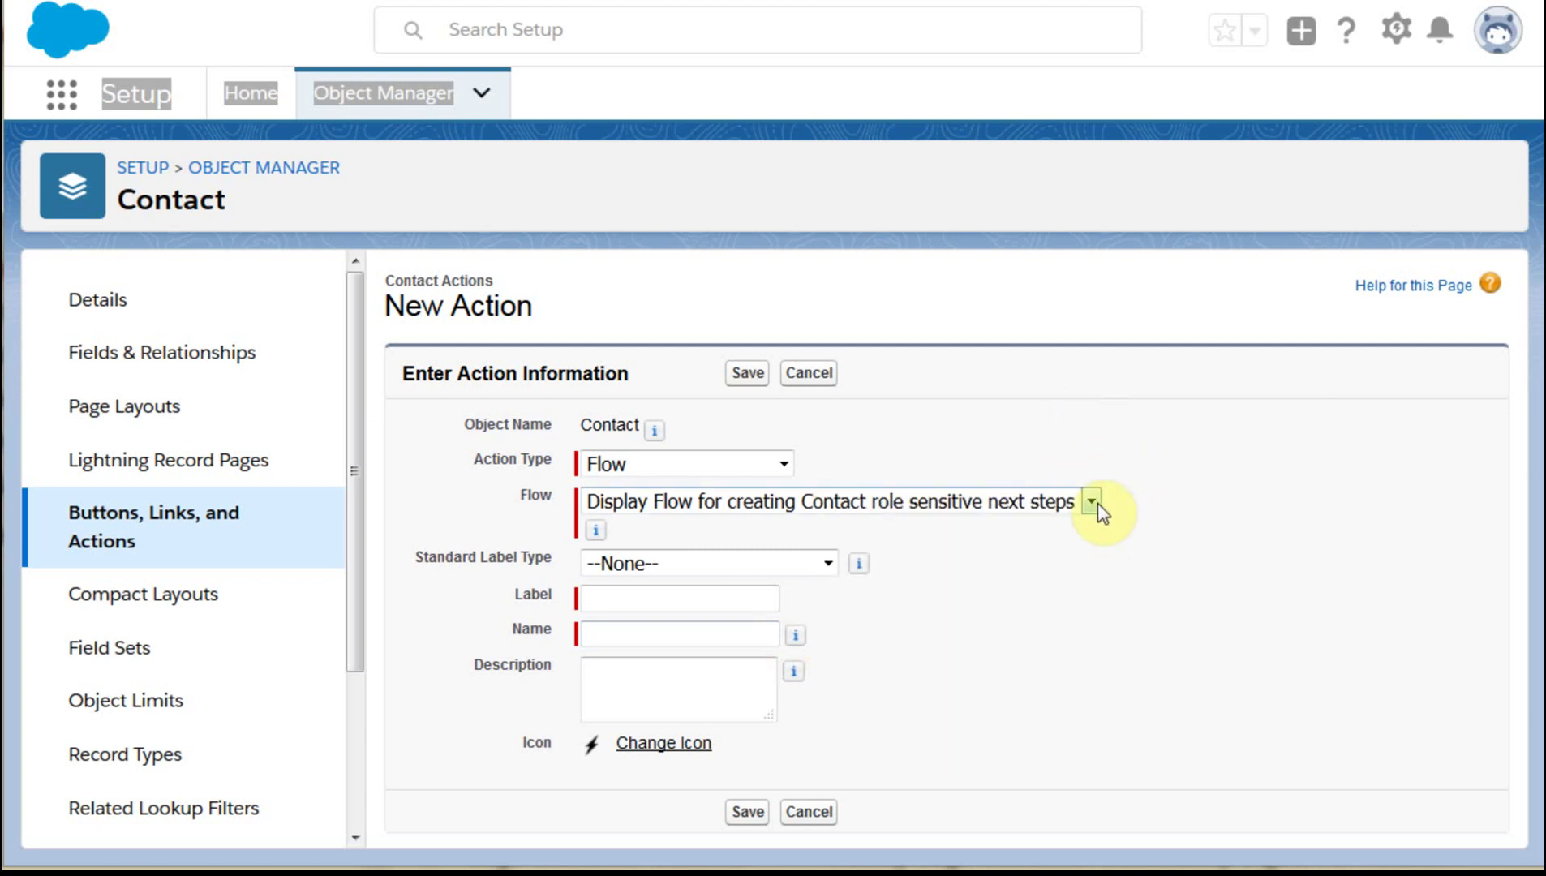
left_click(1095, 502)
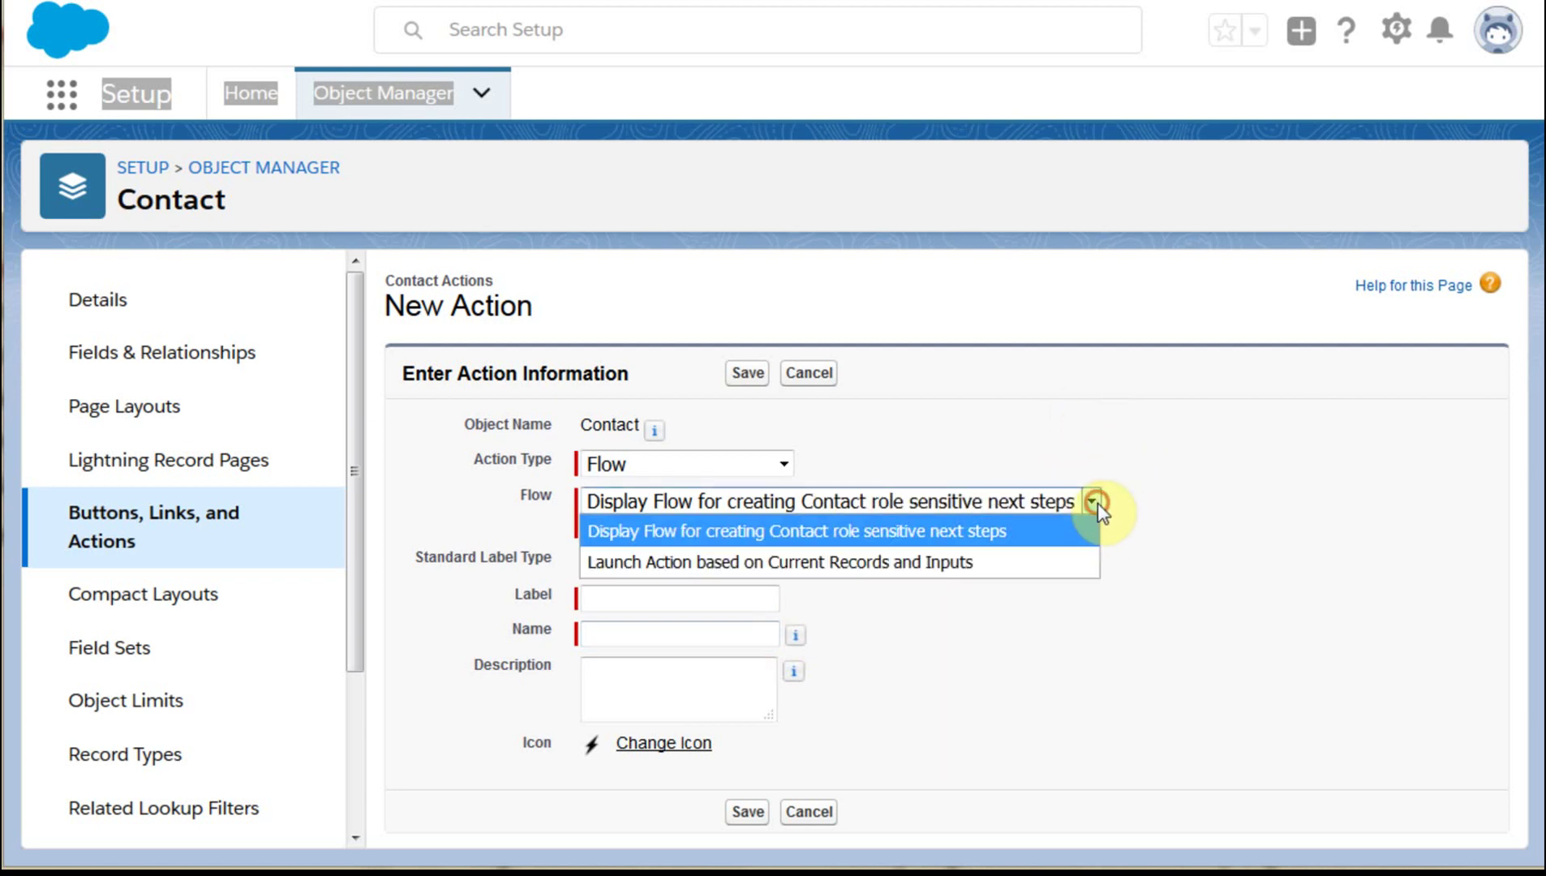
left_click(1018, 560)
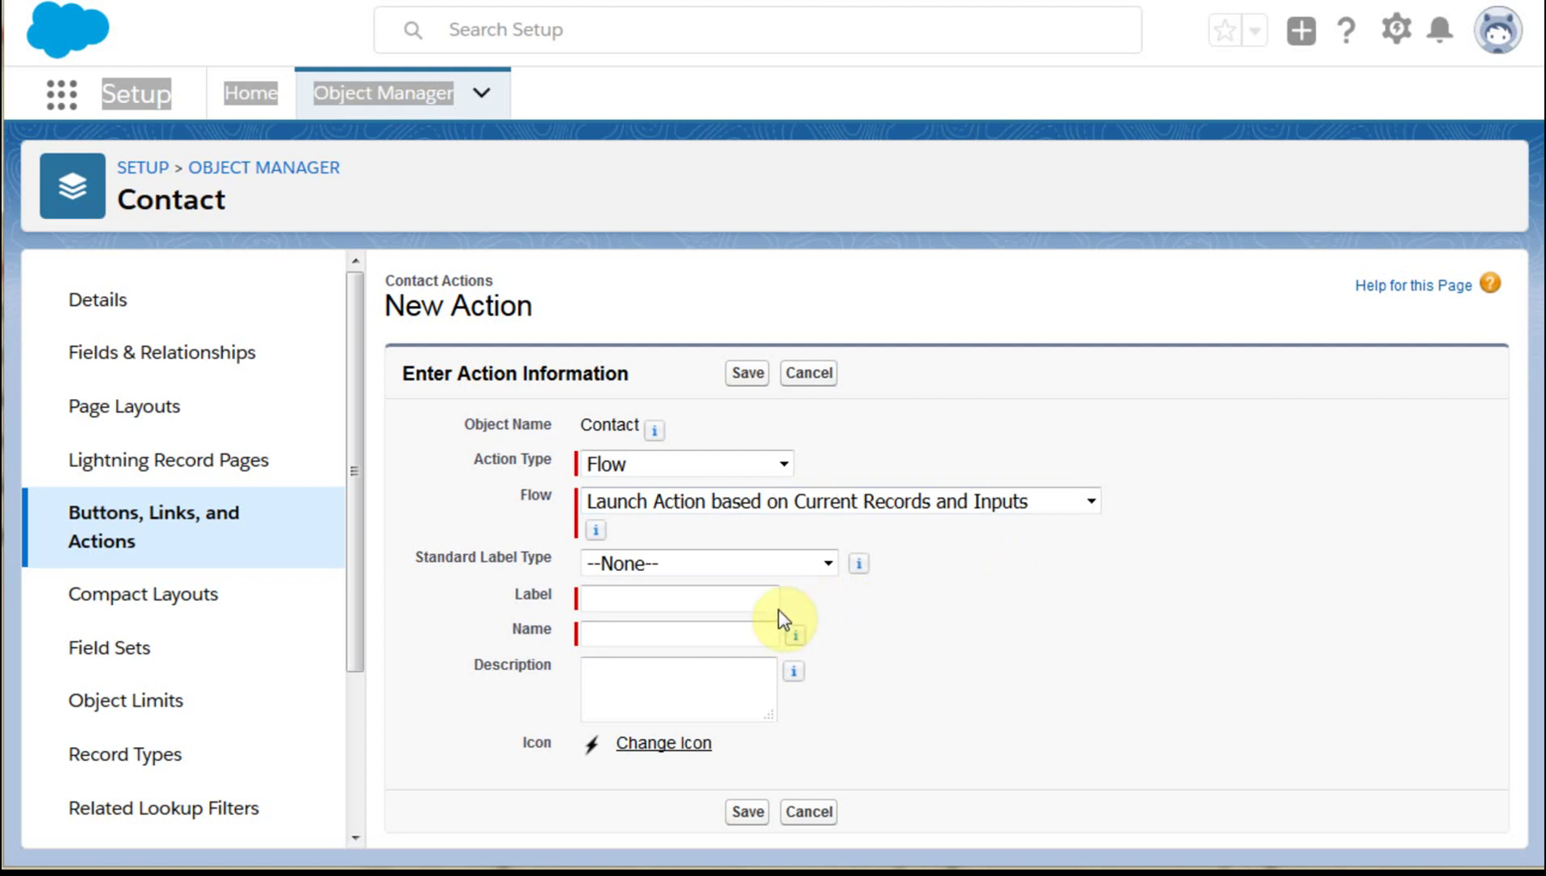
left_click(753, 598)
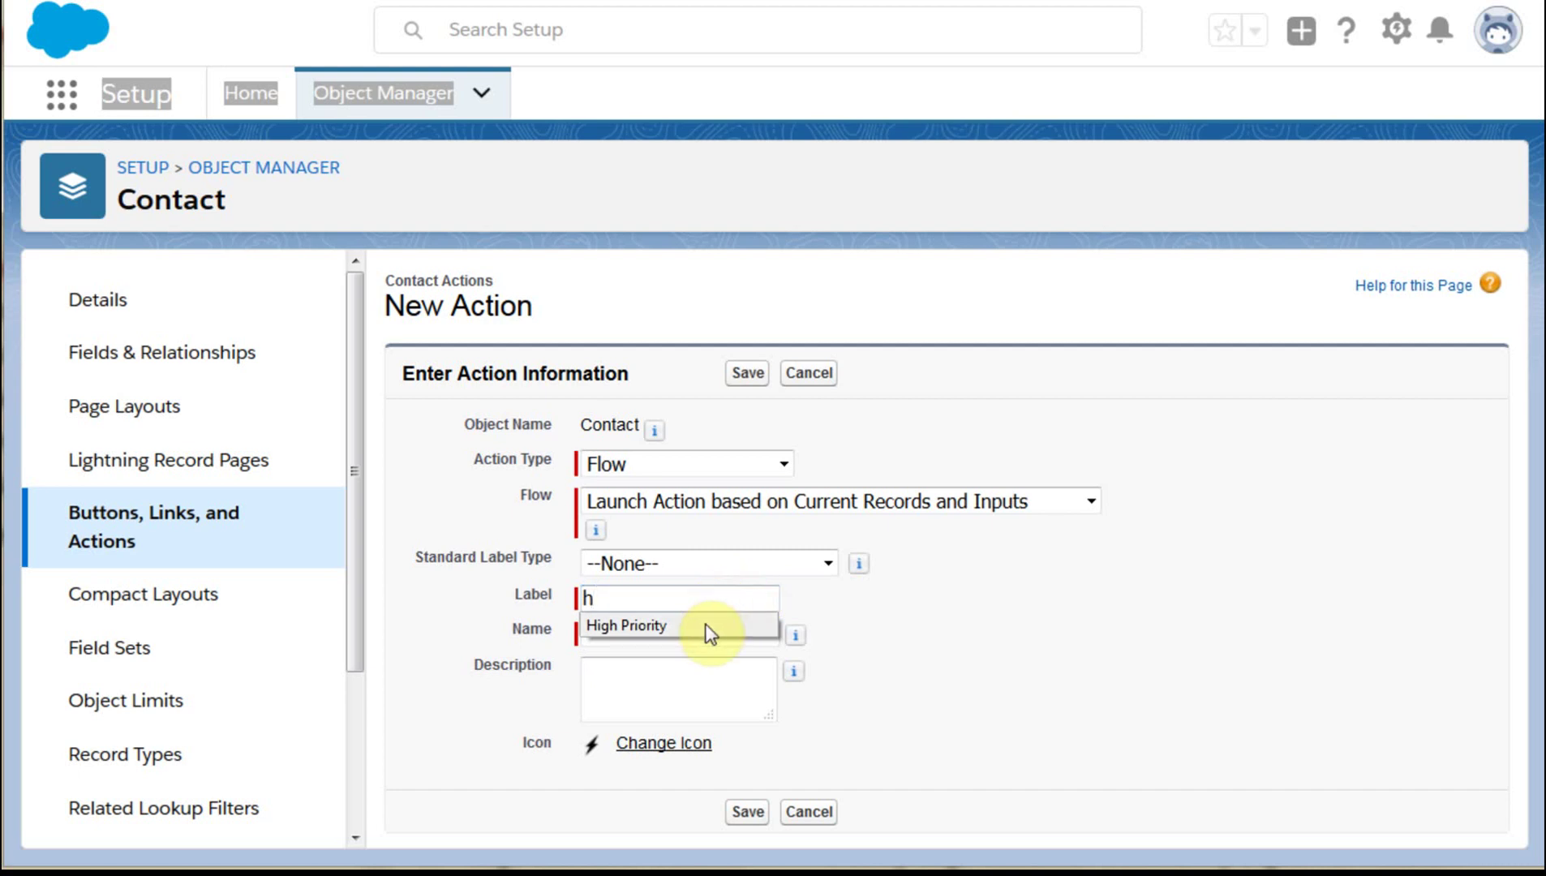
left_click(704, 626)
left_click(690, 631)
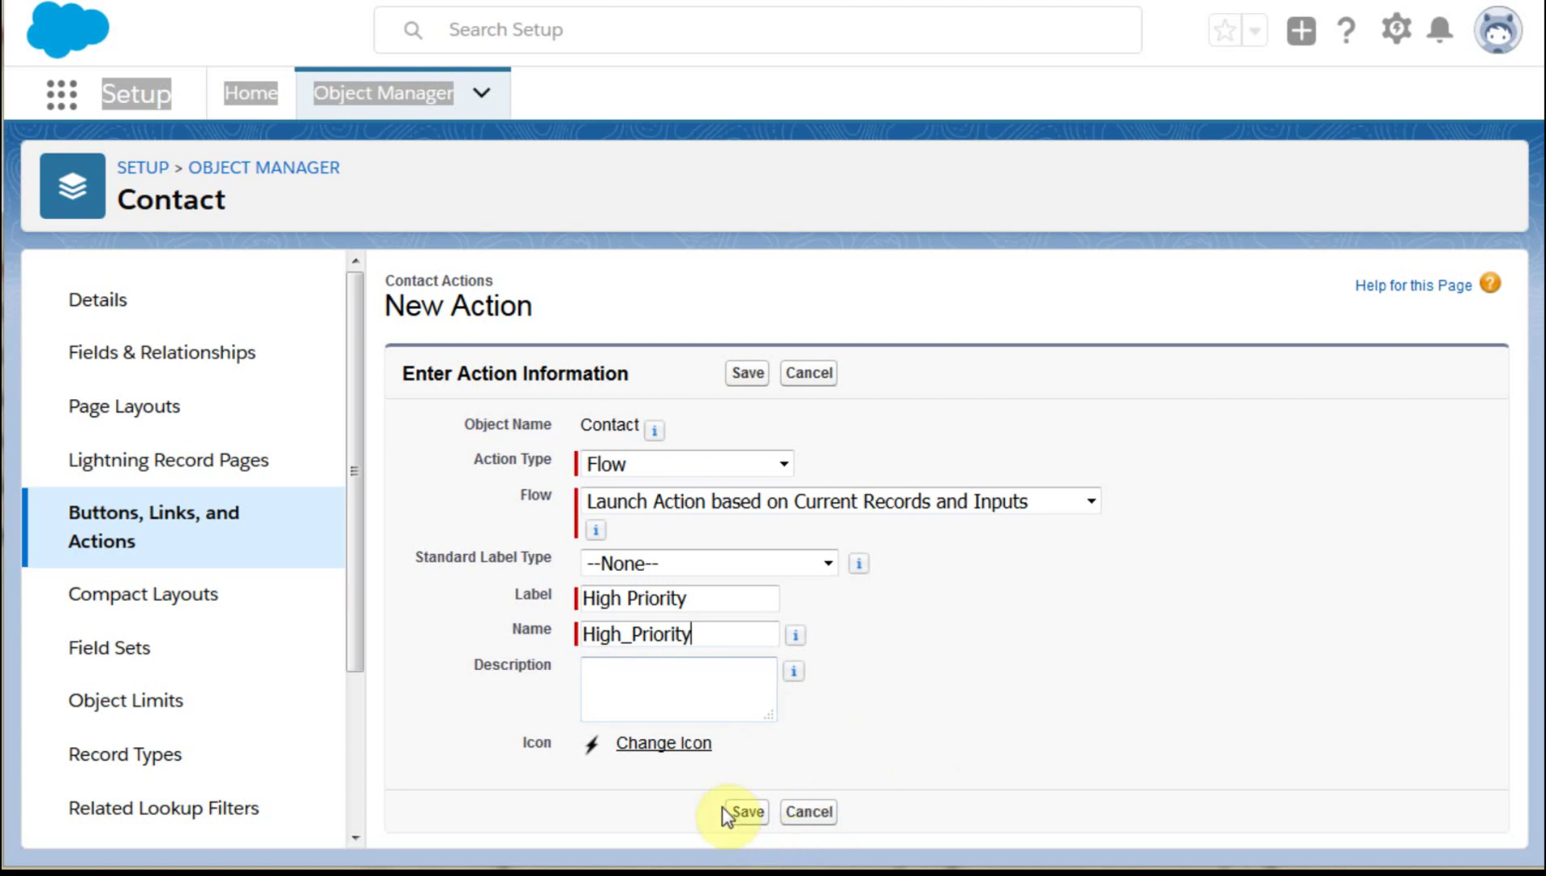
left_click(209, 519)
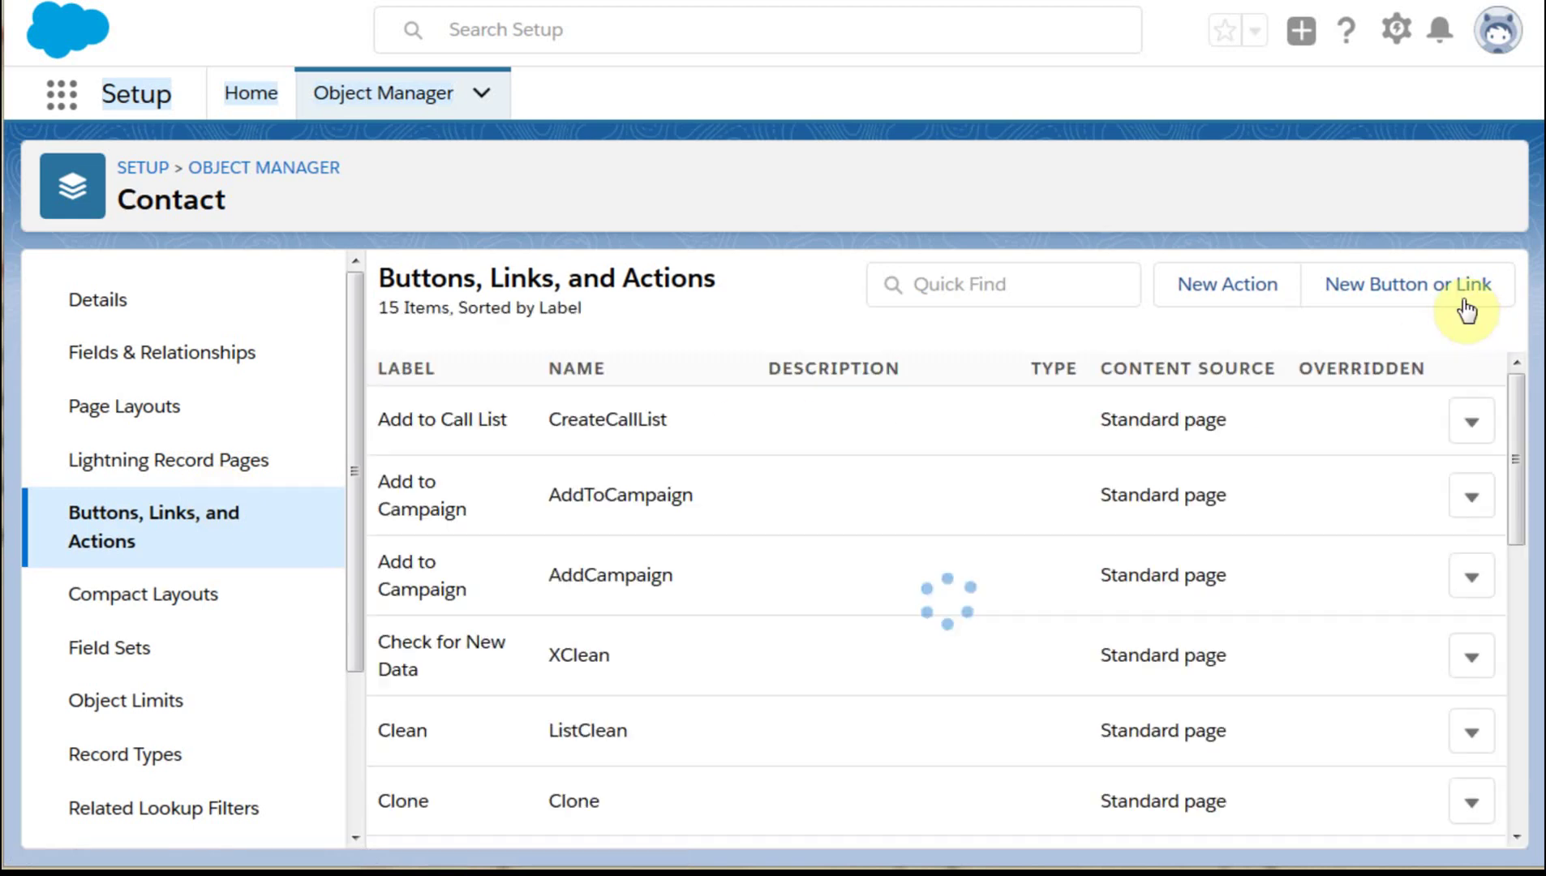
left_click_drag(1513, 419, 1531, 606)
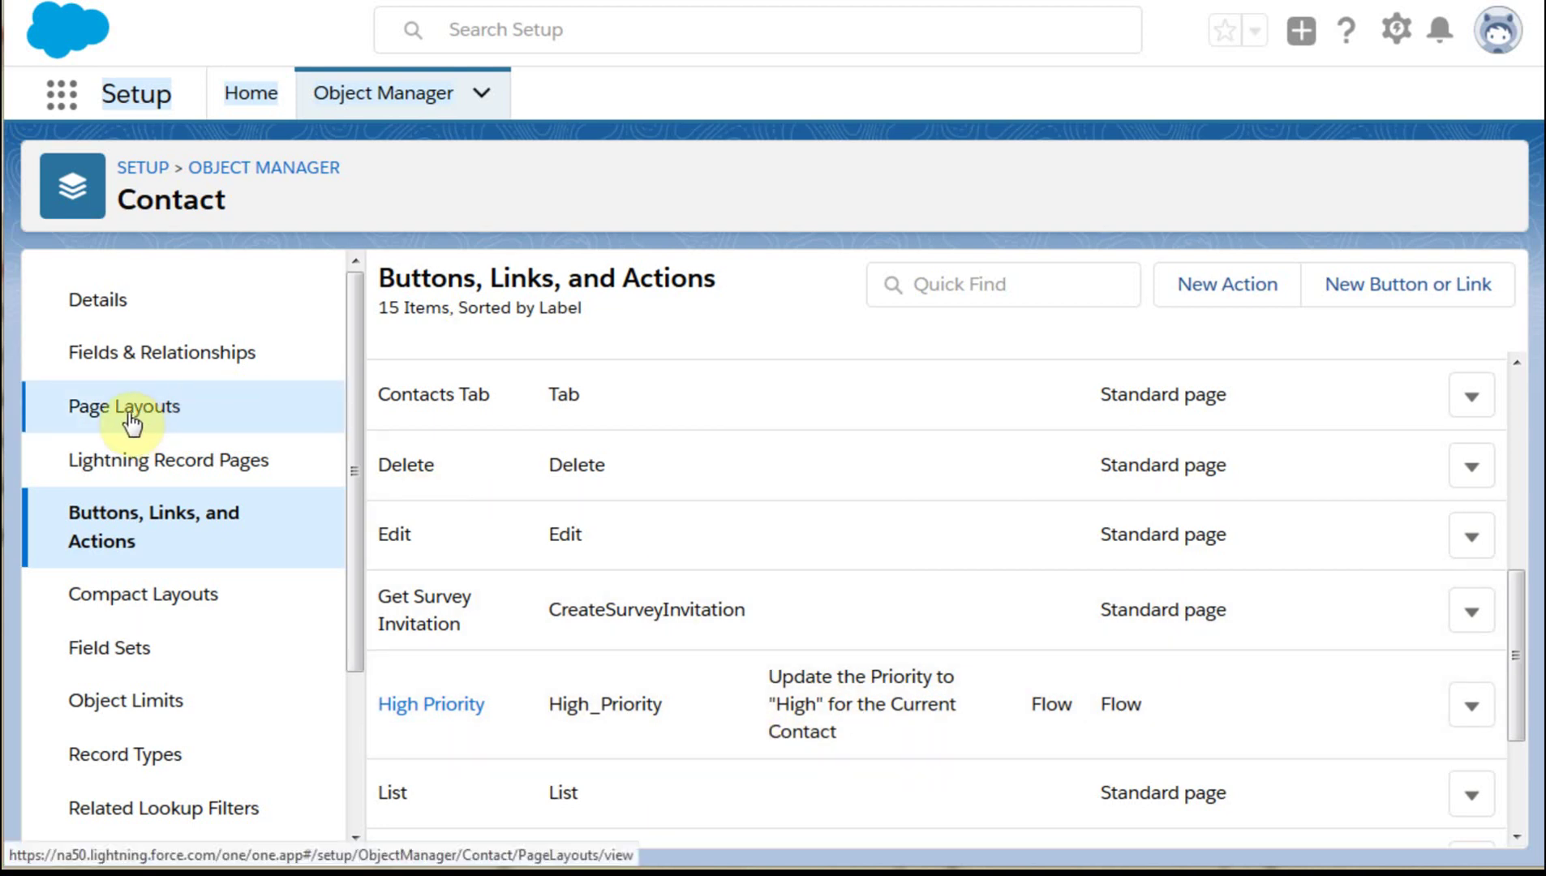
- Confirm System Administrator is assigned the Force501 Contact Layout, then open that layout for editing
left_click(131, 421)
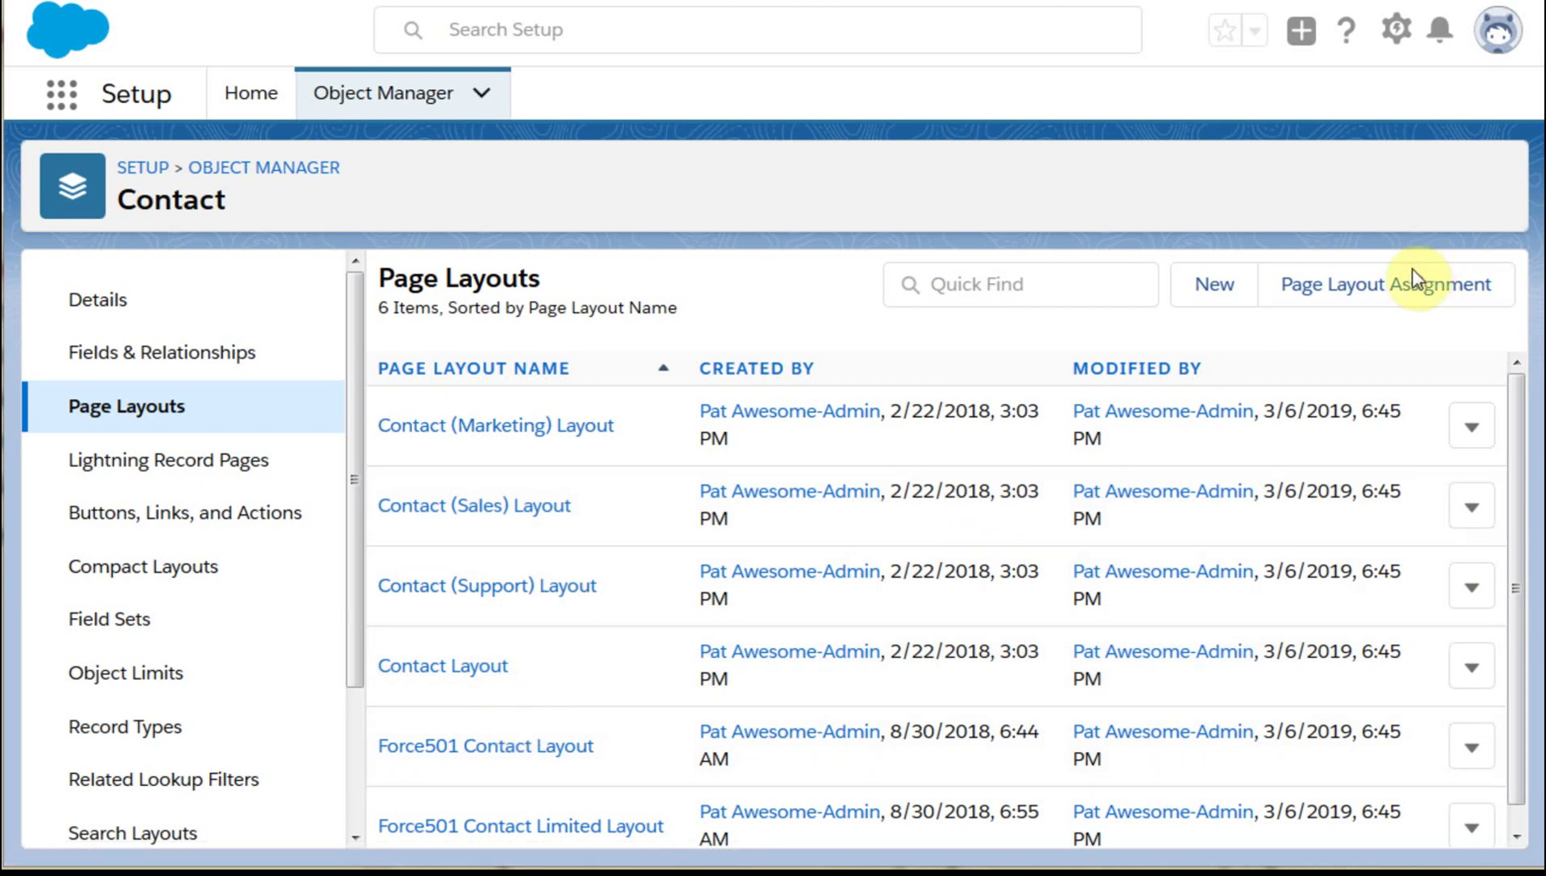
left_click(1382, 300)
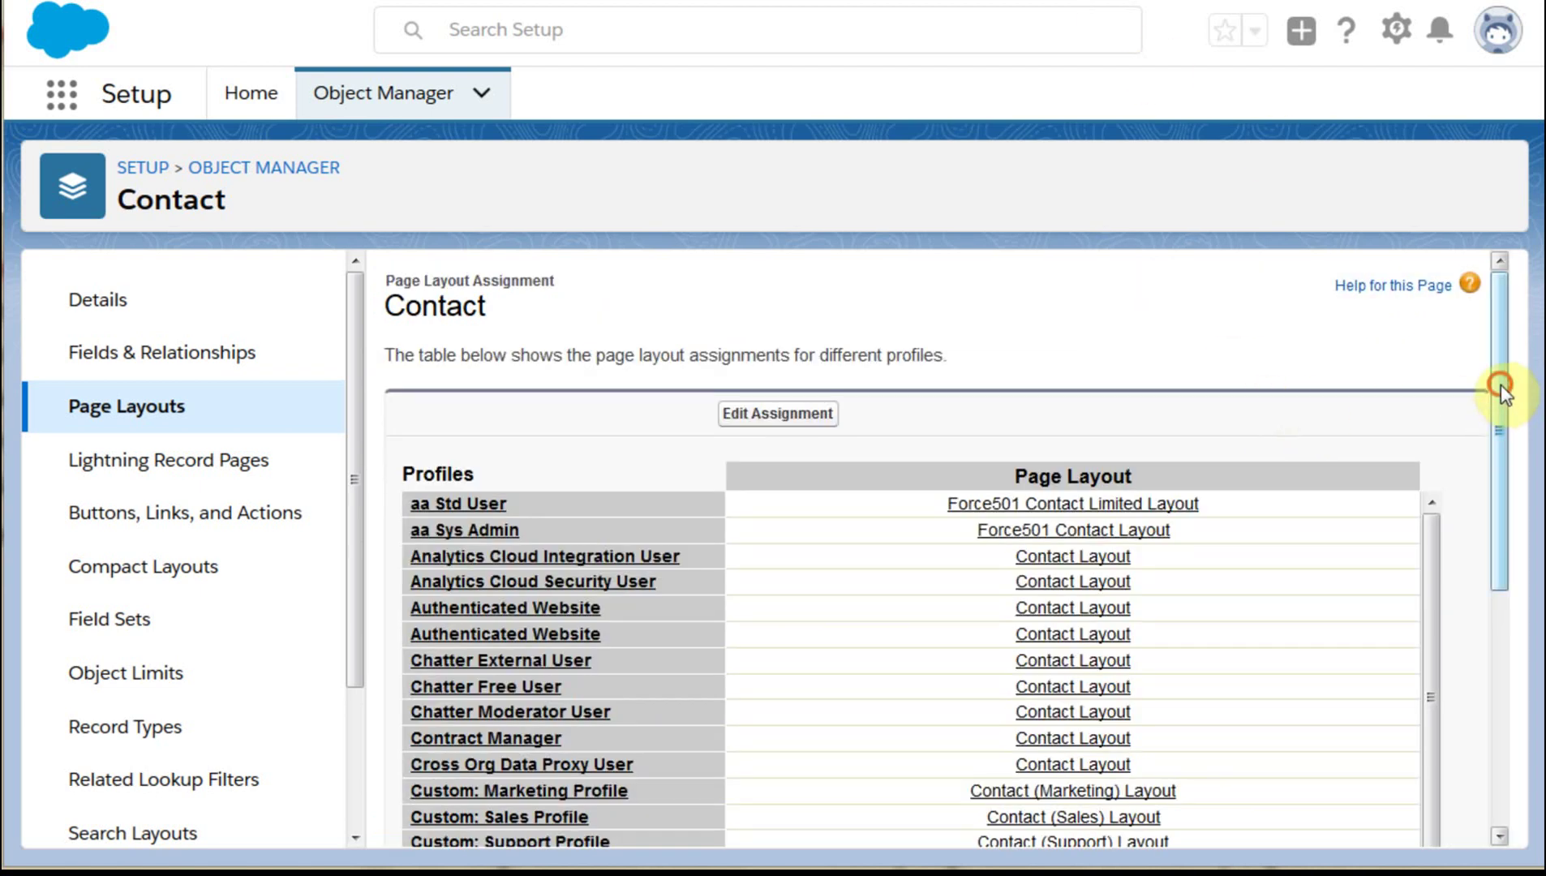
left_click_drag(1500, 384, 1520, 679)
left_click_drag(1432, 482, 1452, 705)
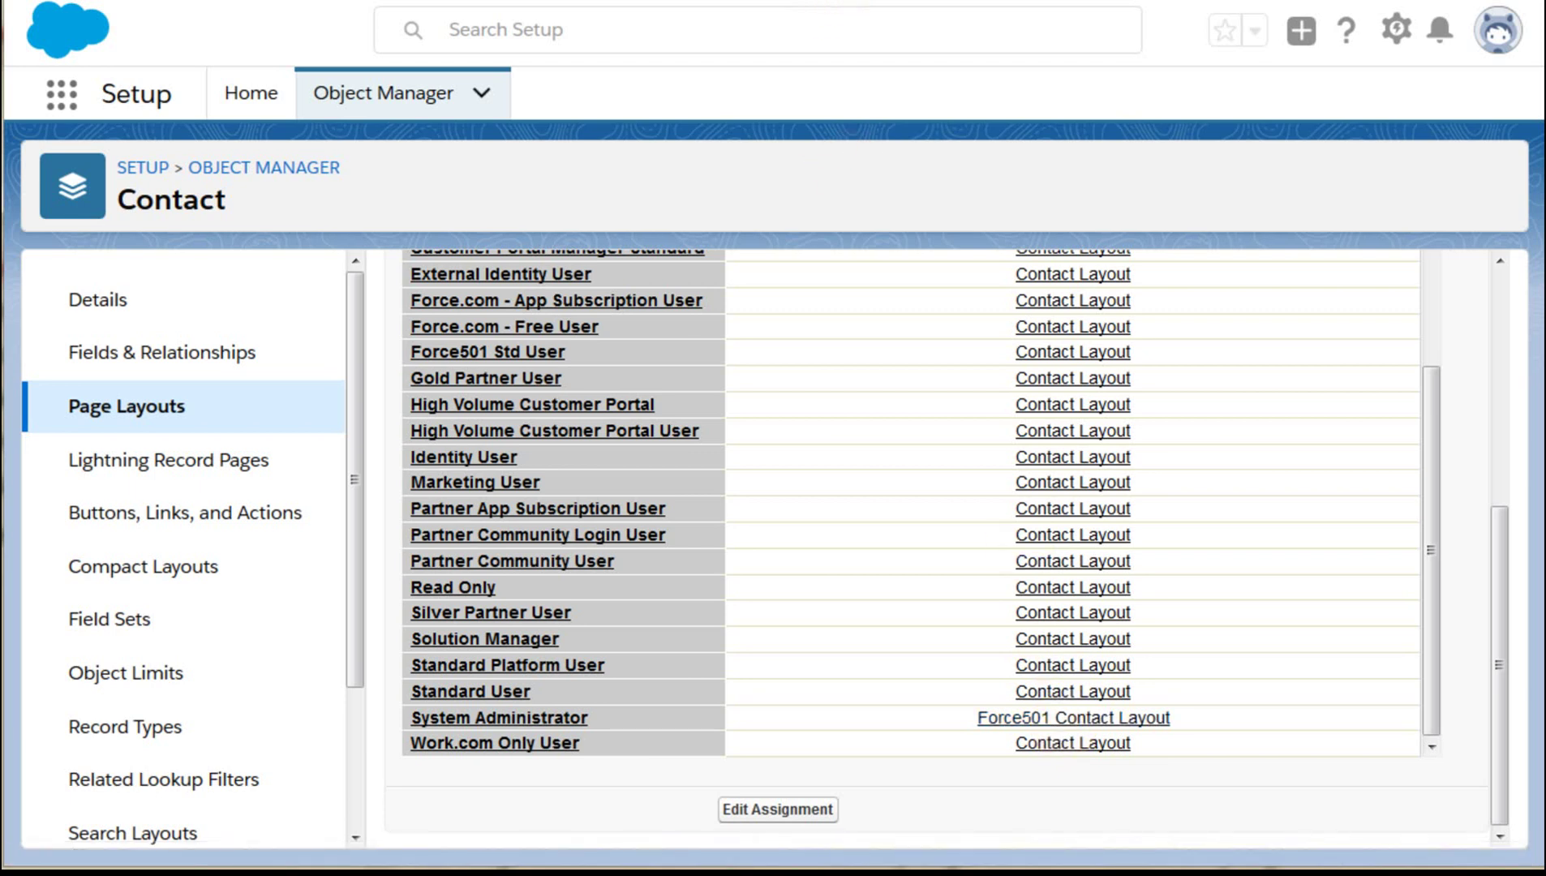
key("alt+Left")
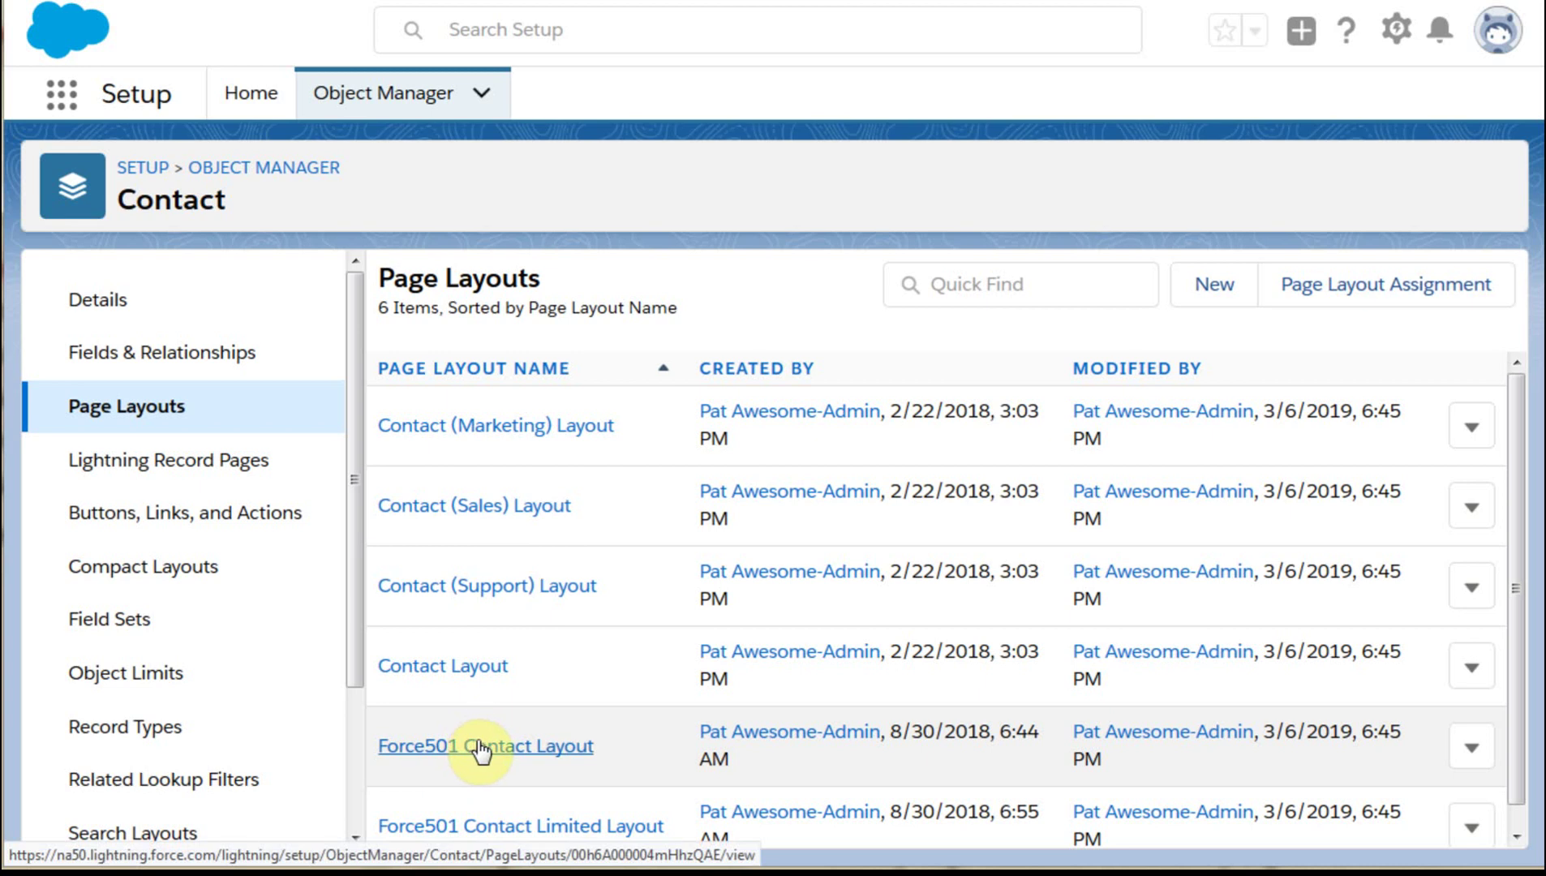
left_click(482, 750)
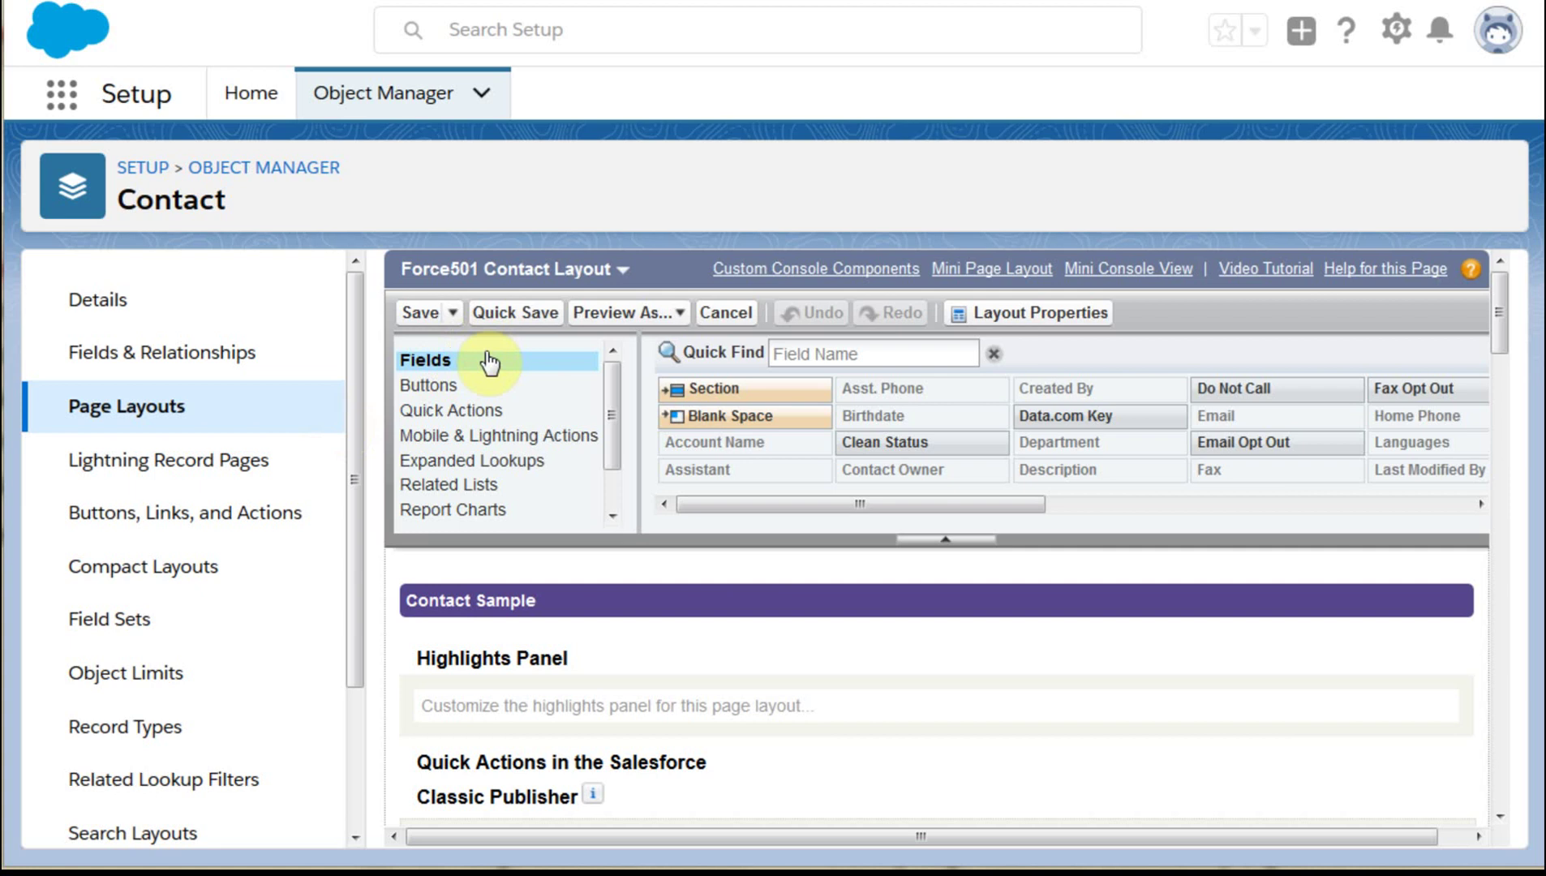
- Place High Priority first among the layout's Mobile and Lightning Experience actions and save
left_click(492, 444)
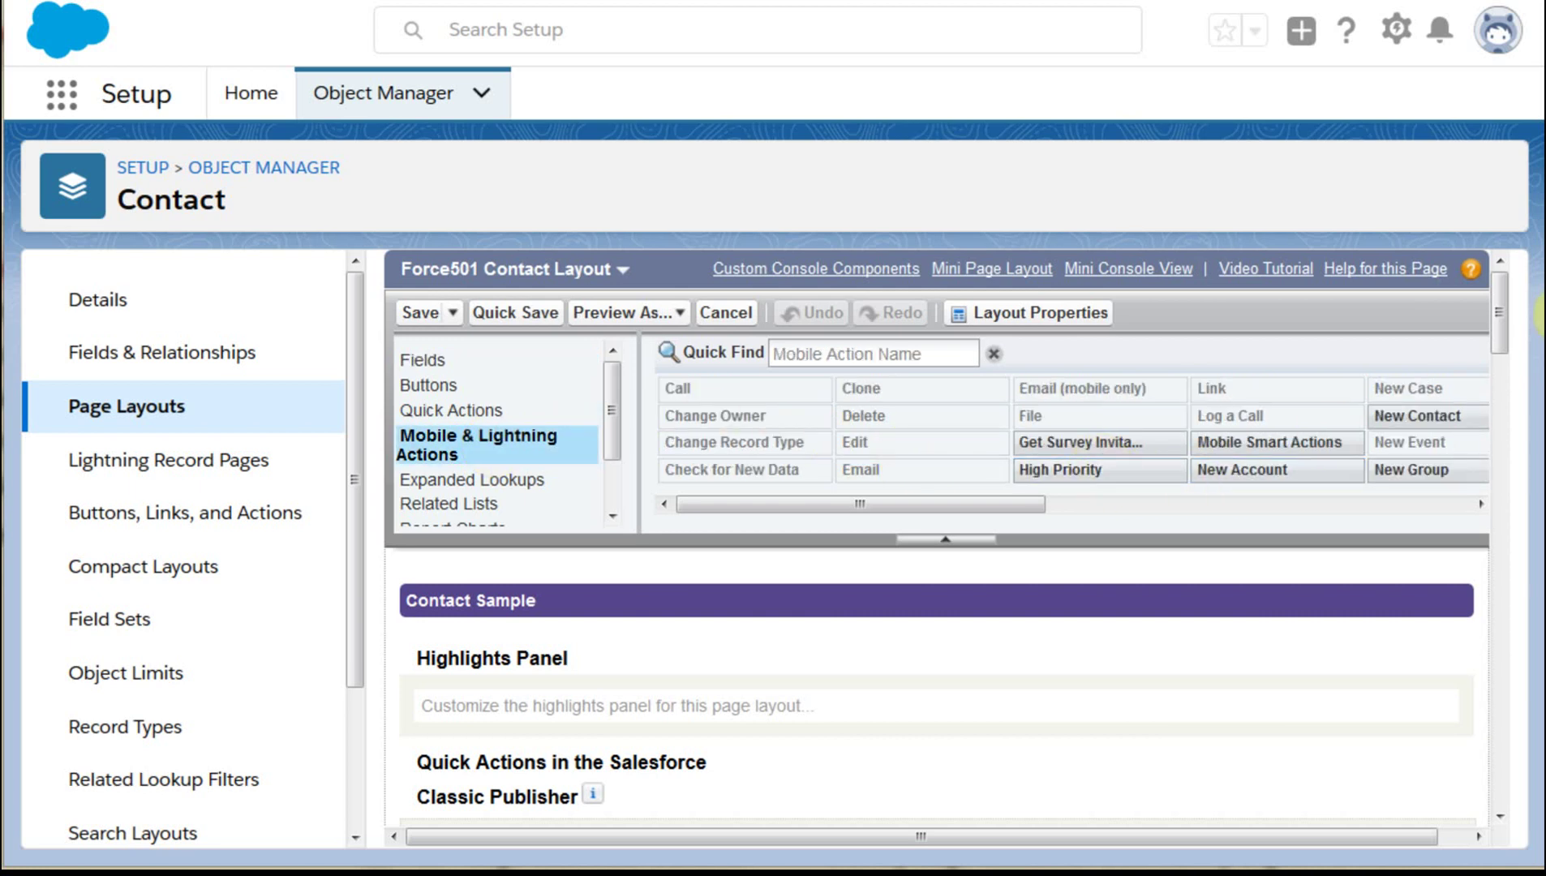
left_click_drag(1503, 331, 1523, 384)
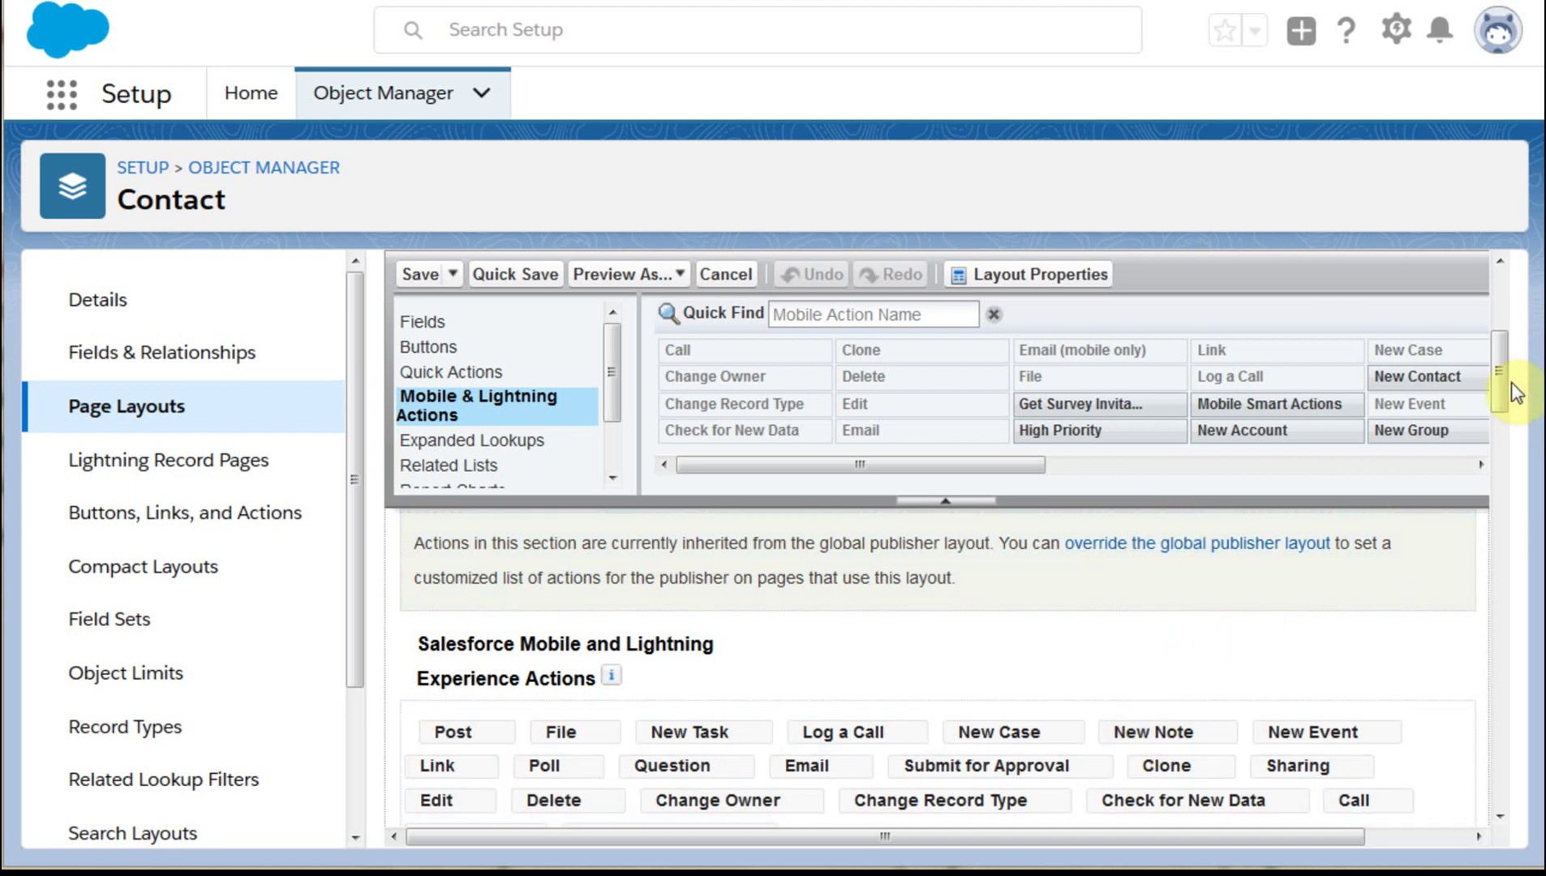
left_click_drag(1497, 369, 1500, 379)
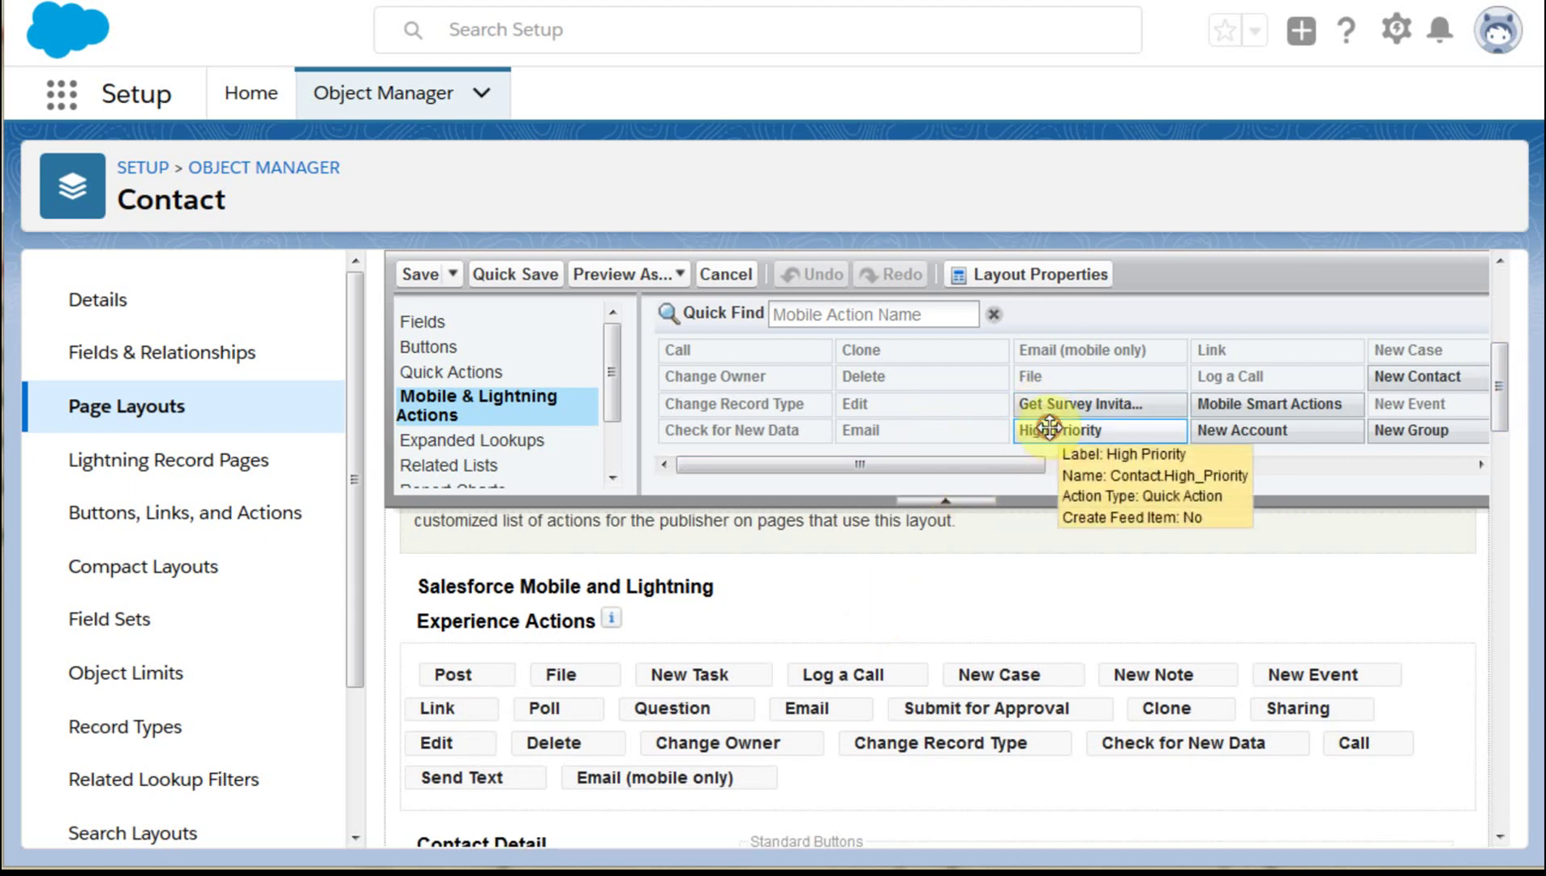
left_click_drag(1050, 428, 417, 668)
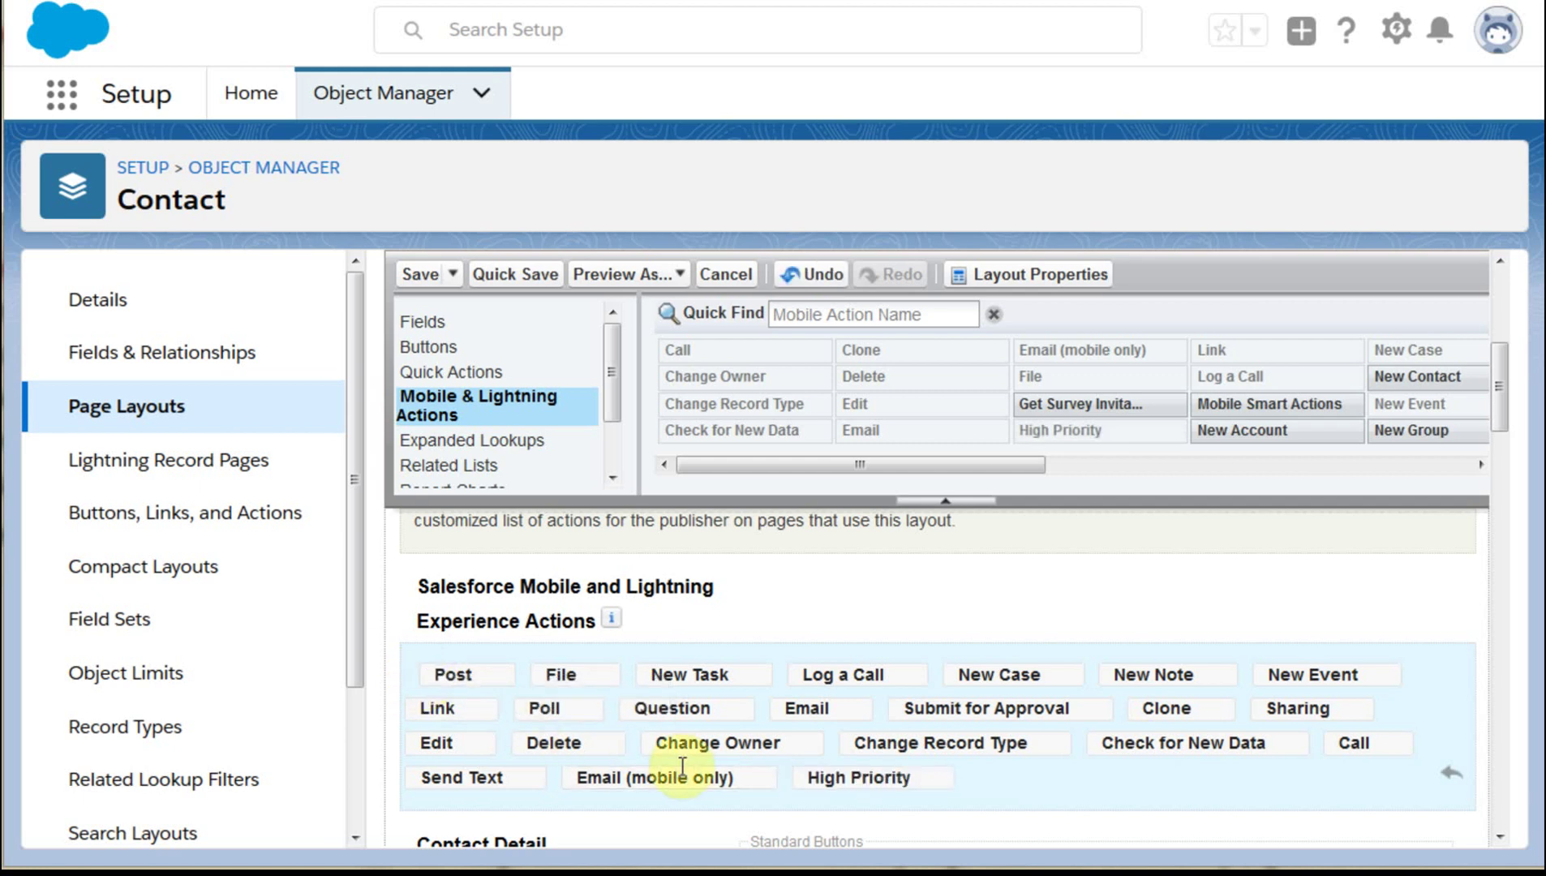
mouse_move(856, 783)
left_mouse_down()
mouse_move(580, 690)
mouse_move(464, 692)
mouse_move(442, 674)
left_mouse_up()
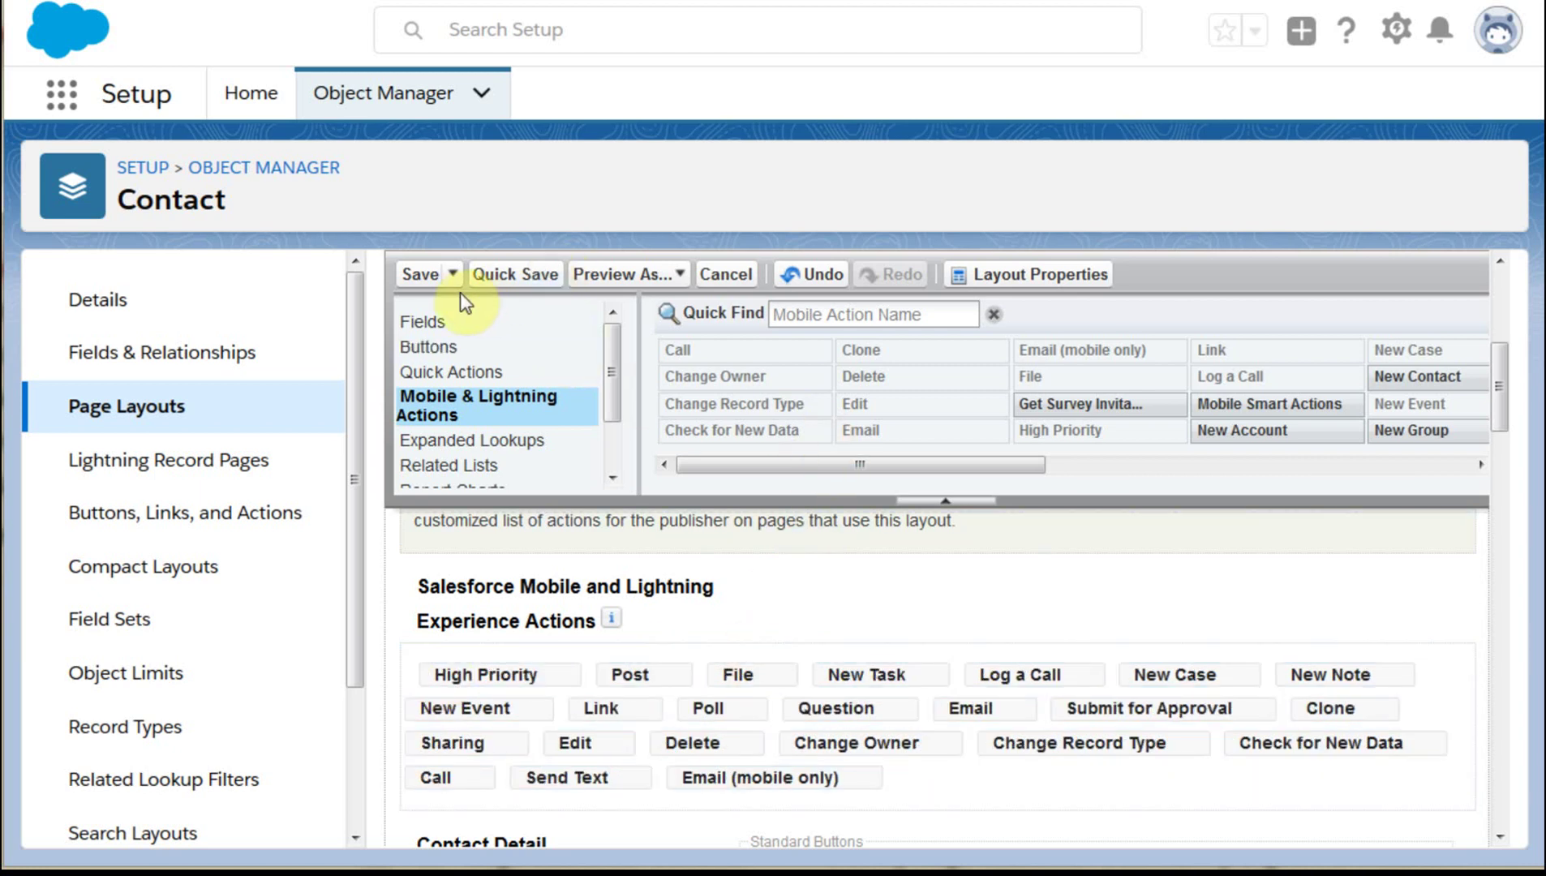
left_click(419, 273)
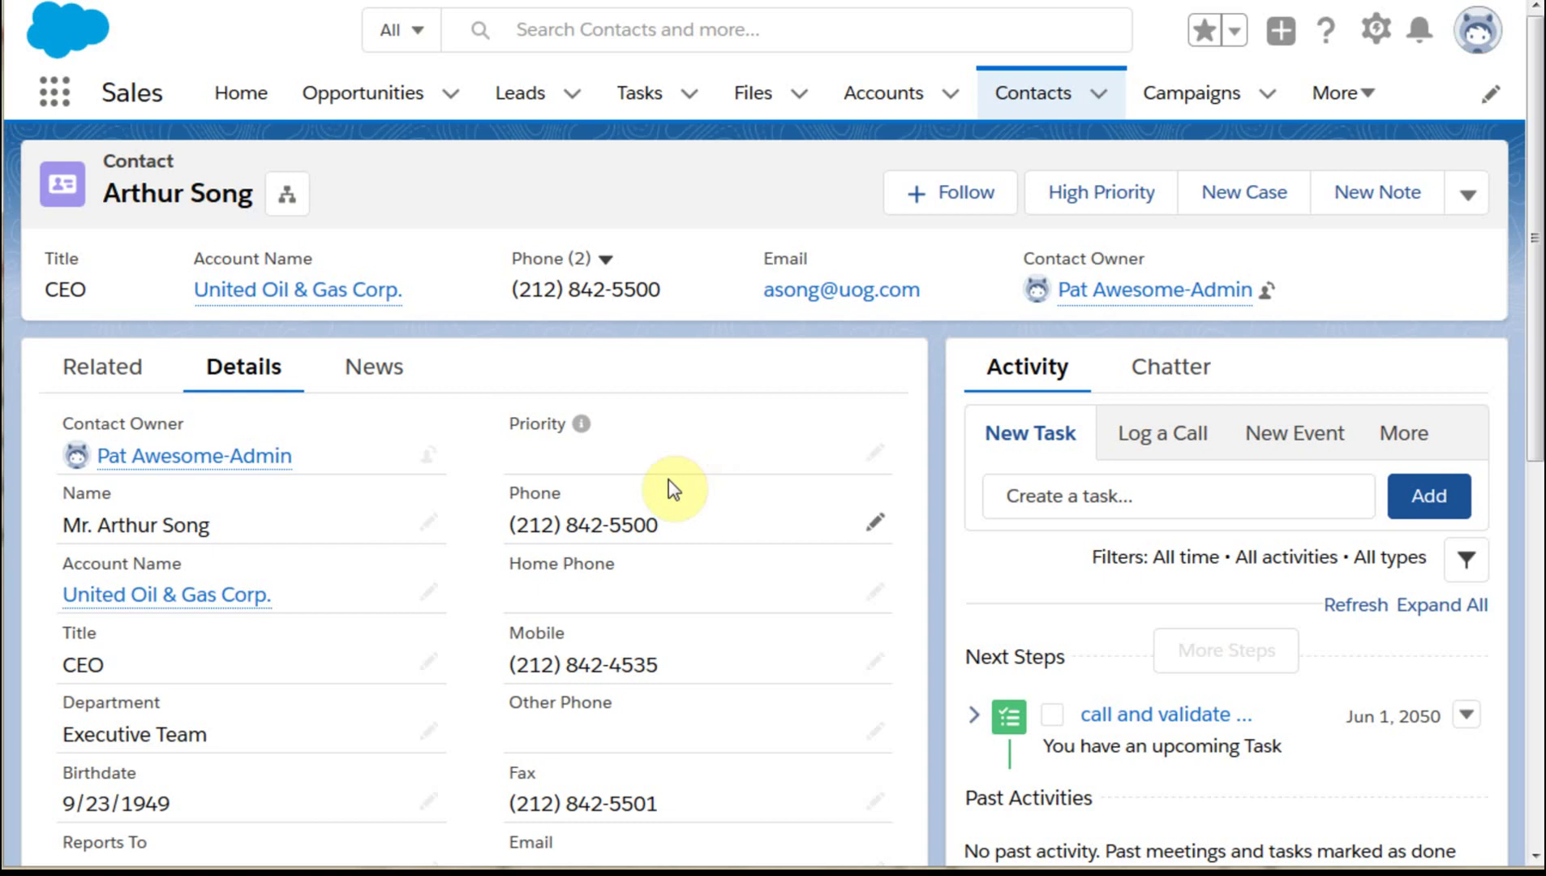
- Run High Priority on the CEO contact and close the confirmation that Priority is now High
left_click(1097, 197)
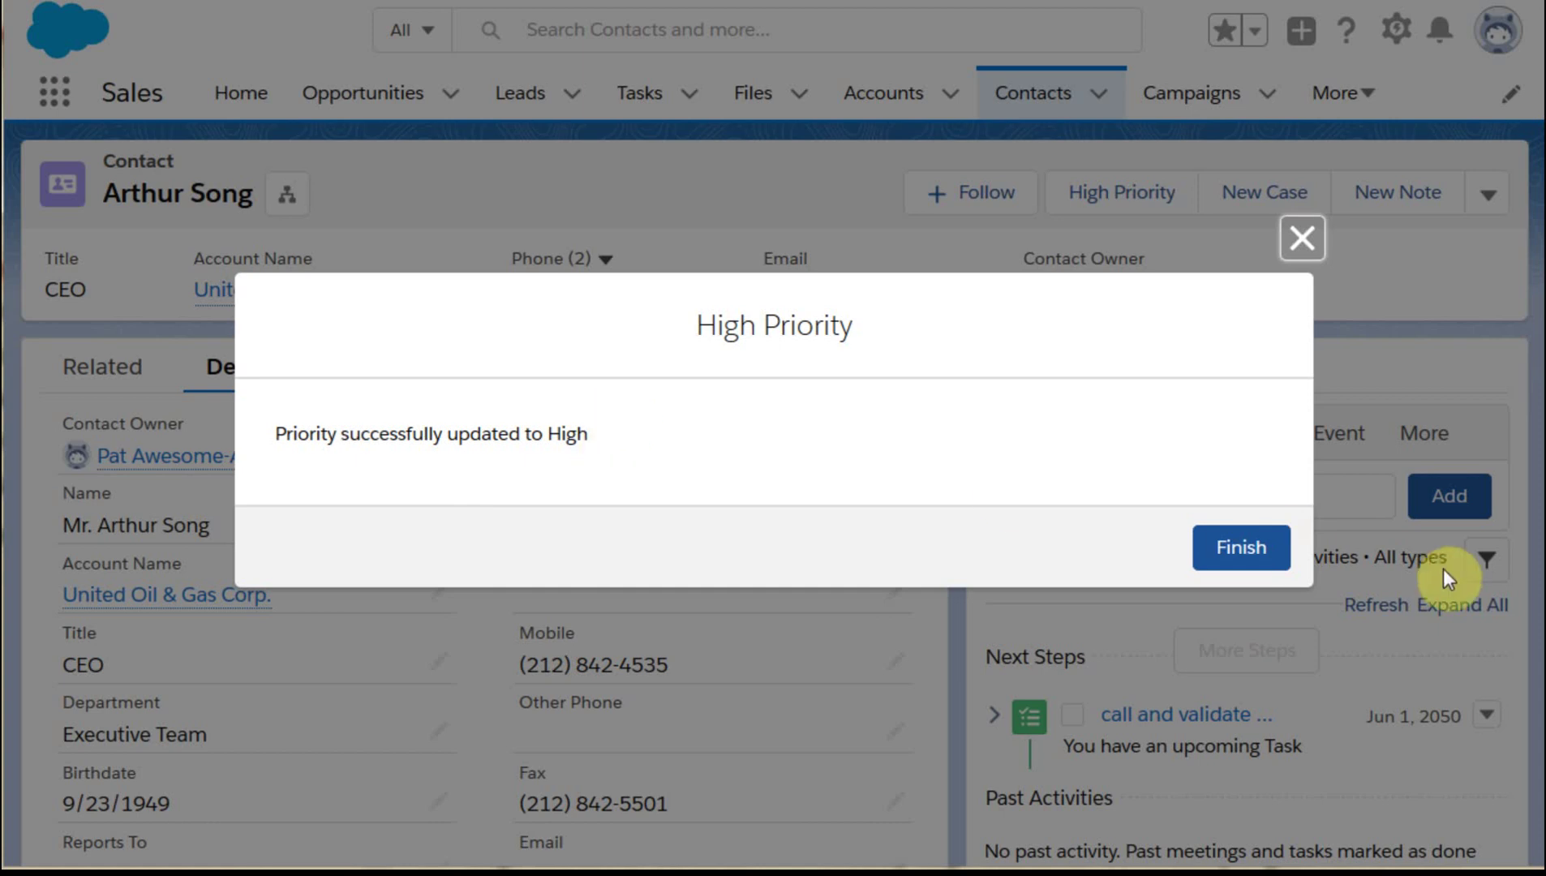
left_click(1241, 547)
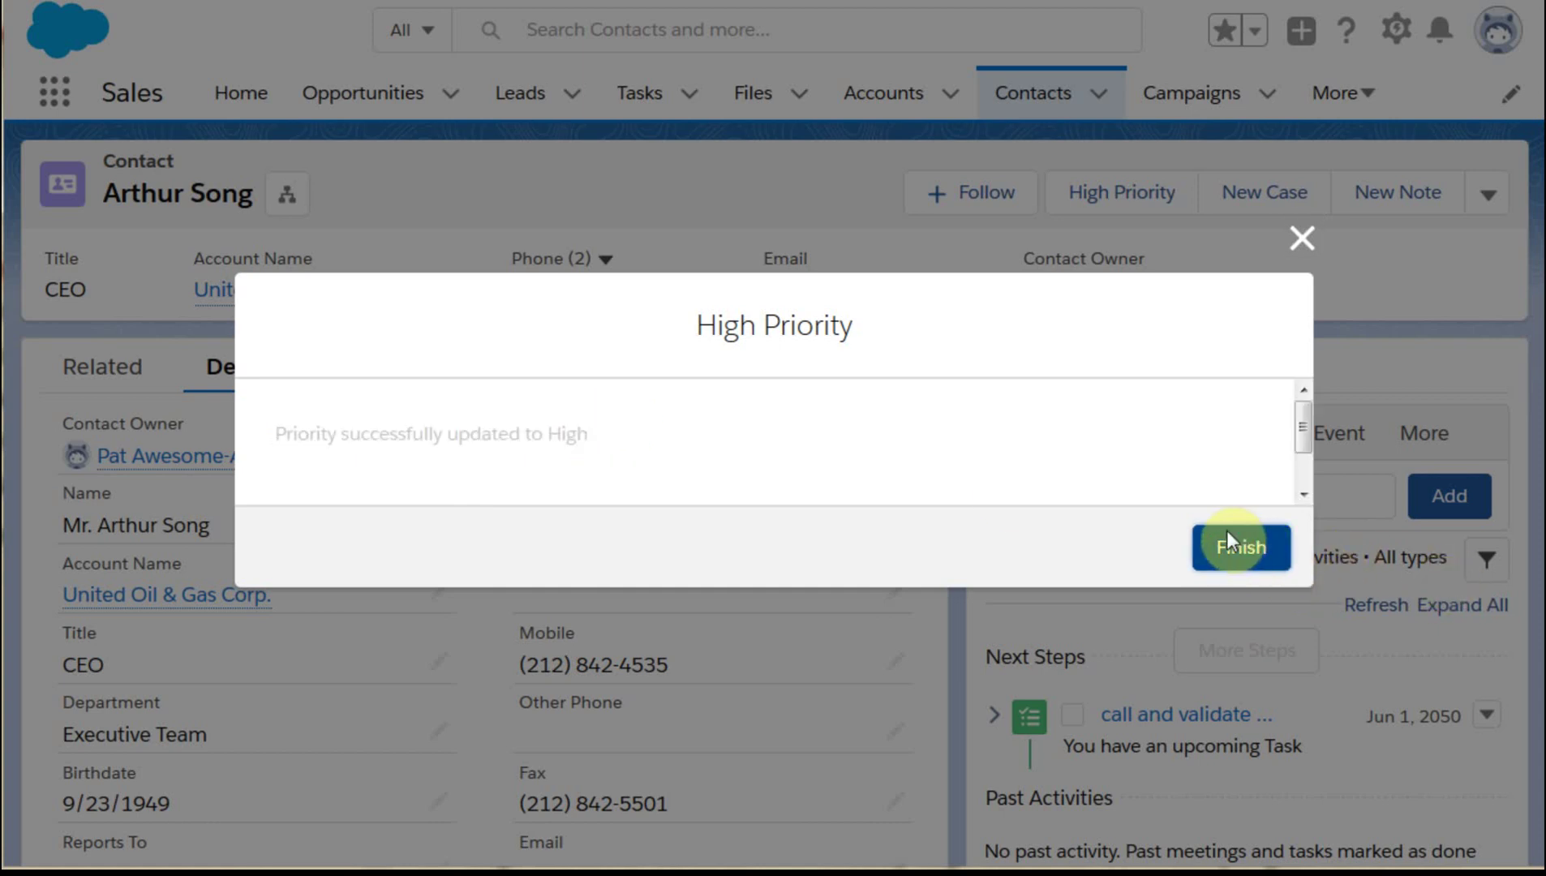